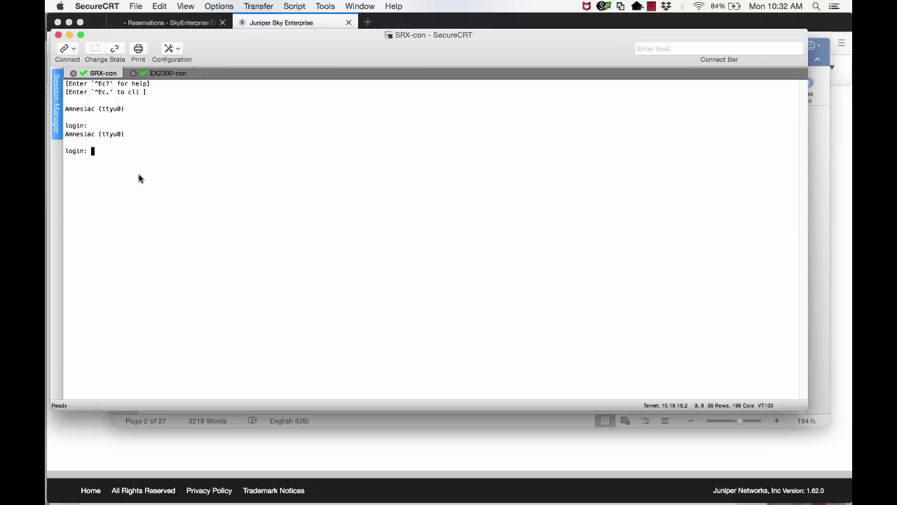
Log in to the SRX console as root and start the Junos CLI
text(root)
key(Return)
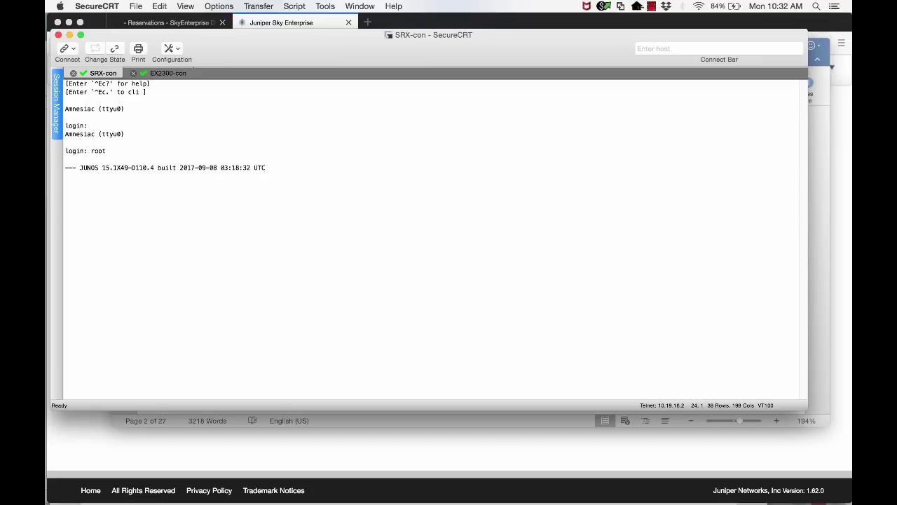
text(cli)
key(Return)
key(Return)
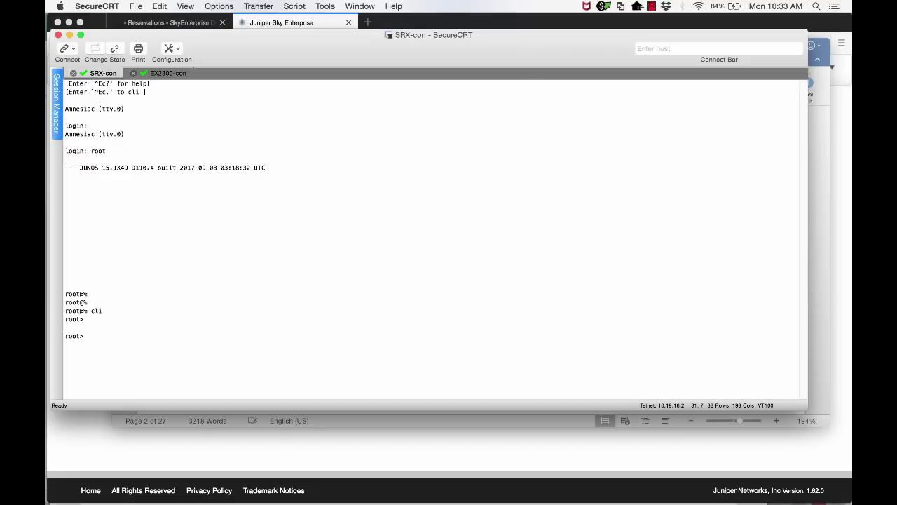
Display the system configuration and highlight its phone-home block
text(show configuration system)
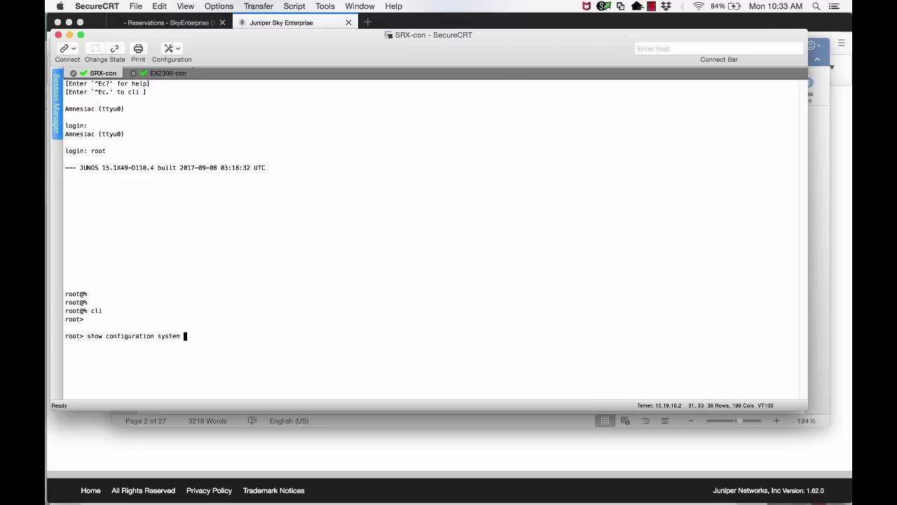
key(Return)
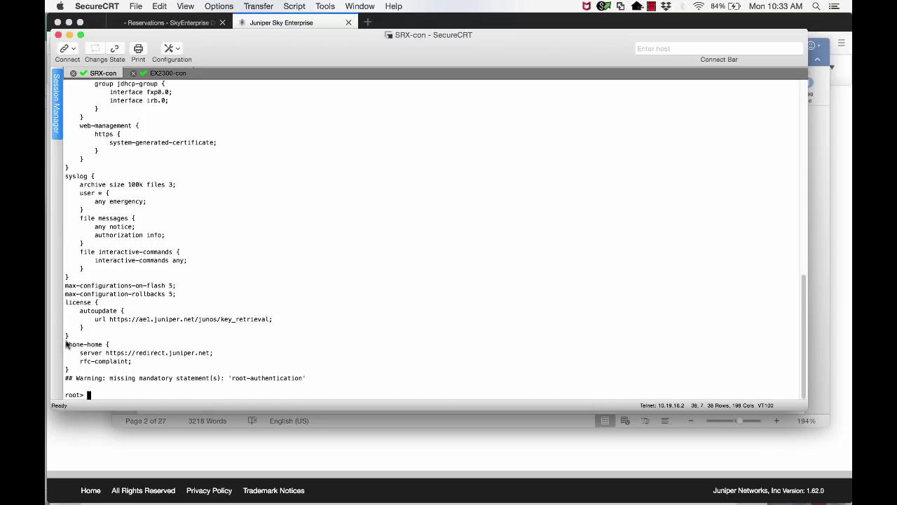
drag(68, 343, 69, 369)
key(Return)
key(Return)
key(Return)
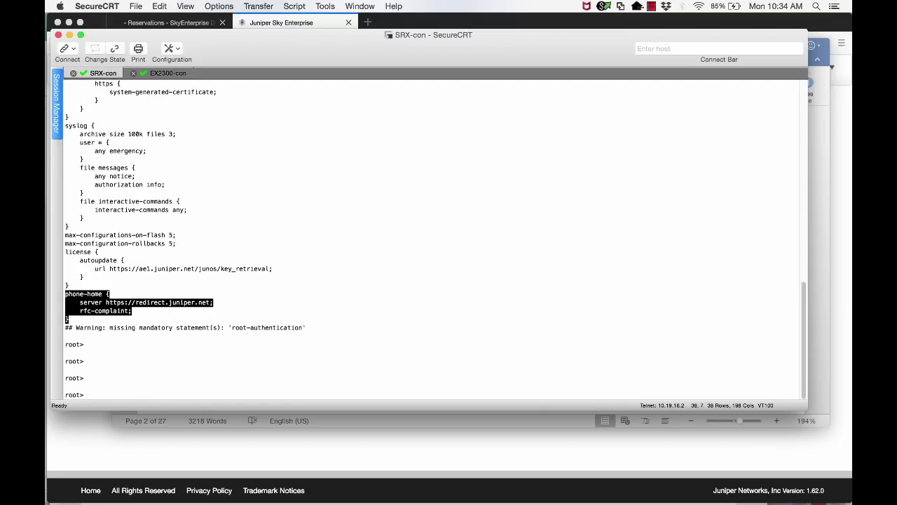
Show the routing table and highlight the default route entry for 0.0.0.0/0
text(show route)
key(Return)
drag(65, 286, 272, 298)
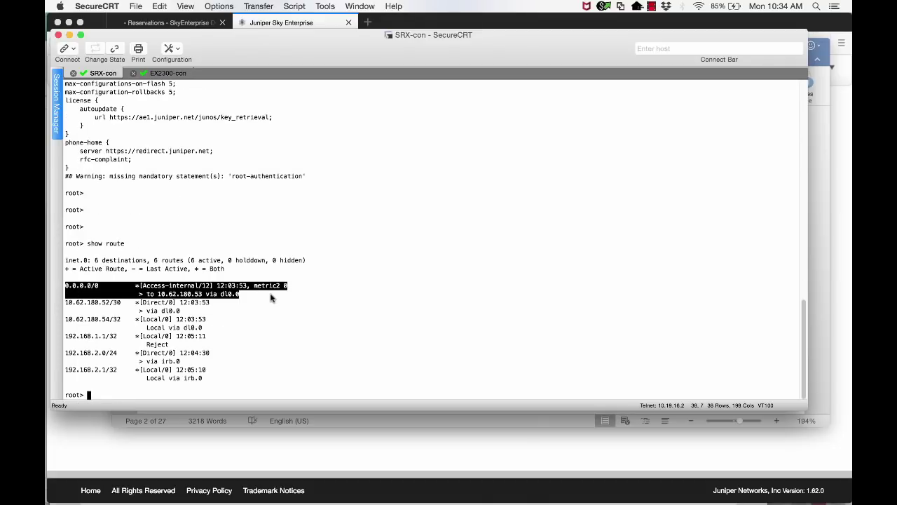
key(Return)
key(Return)
key(Return)
key(Return)
key(Return)
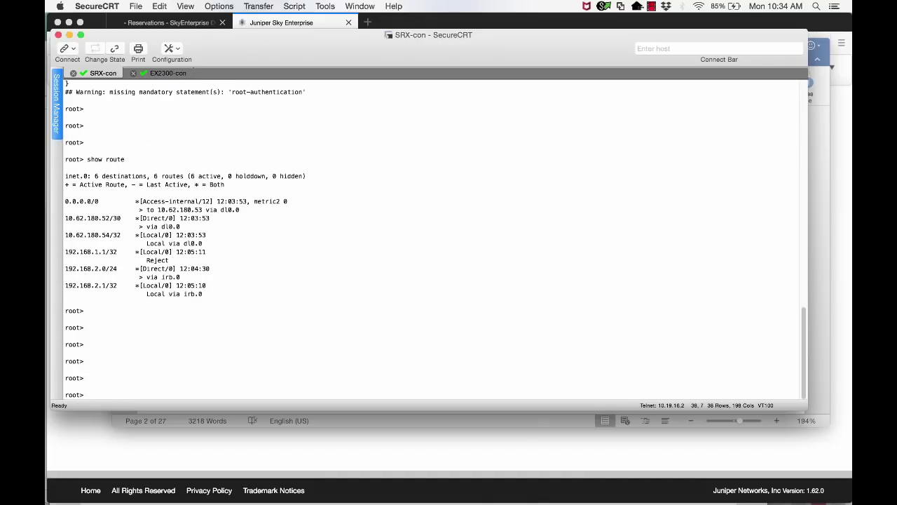
Ping redirect.juniper.net from the SRX to check that the redirect server can be reached
text(ping rei)
text(irect.junip)
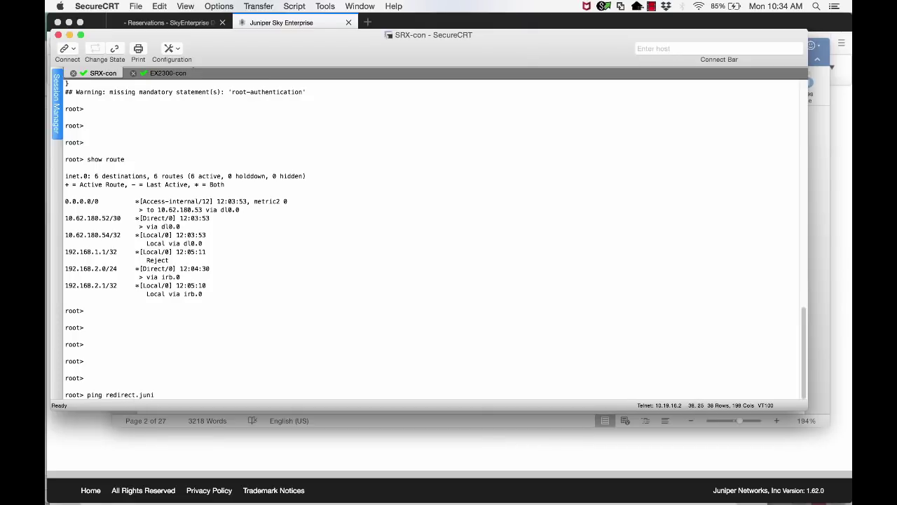
text(er.net)
key(Return)
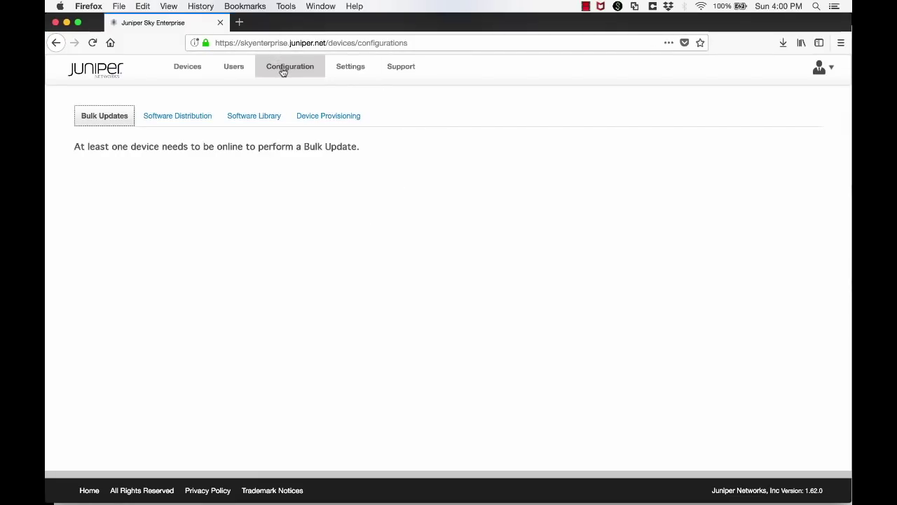
In Juniper Sky Enterprise, go to the device provisioning configuration and open US_Branch_SRX_Template for editing
click(283, 73)
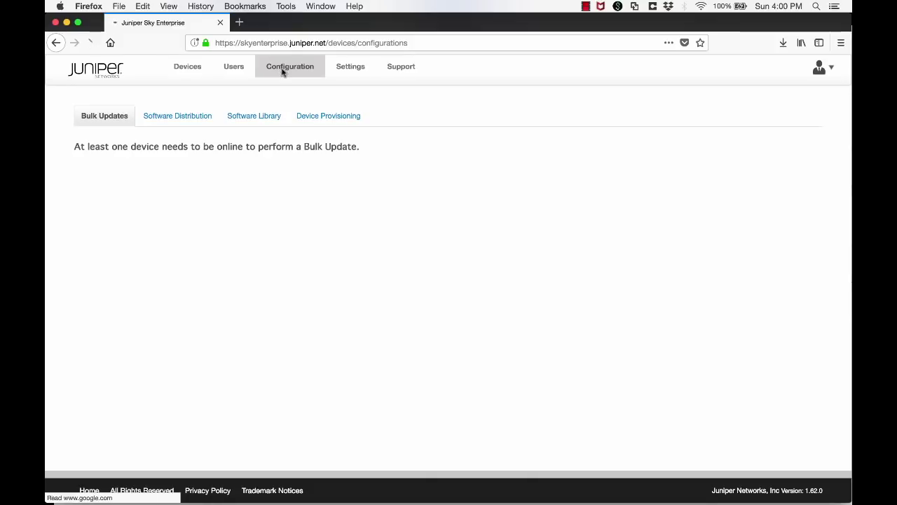
click(327, 119)
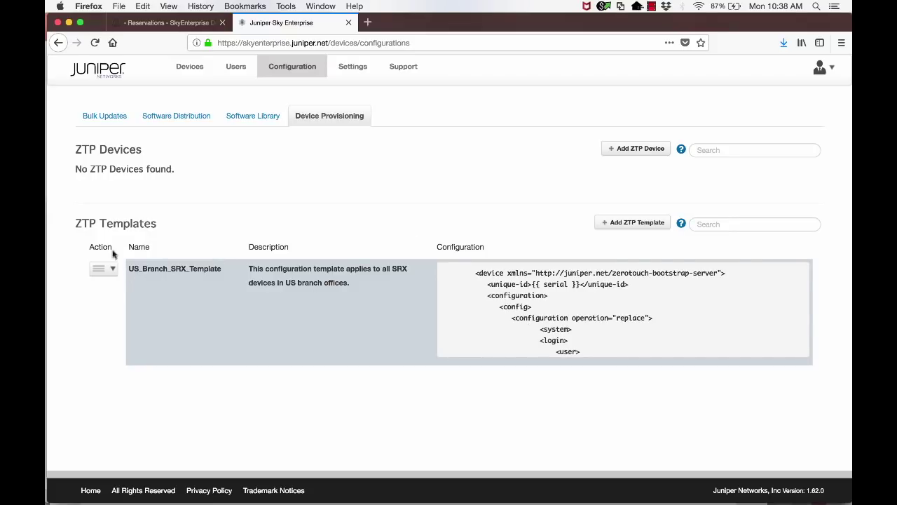
click(106, 270)
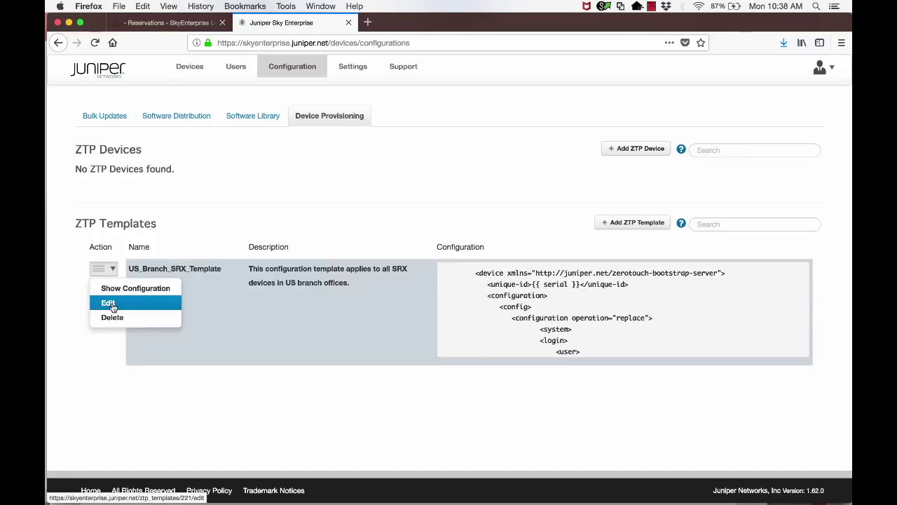
click(110, 306)
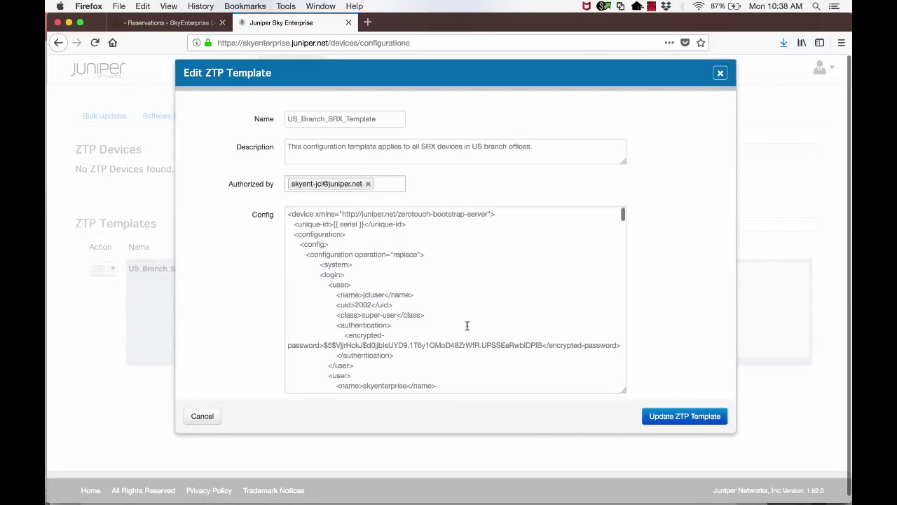
Look through the XML config of US_Branch_SRX_Template, from the login users down to the interfaces, and return to its beginning
scroll(466, 326, down, 10)
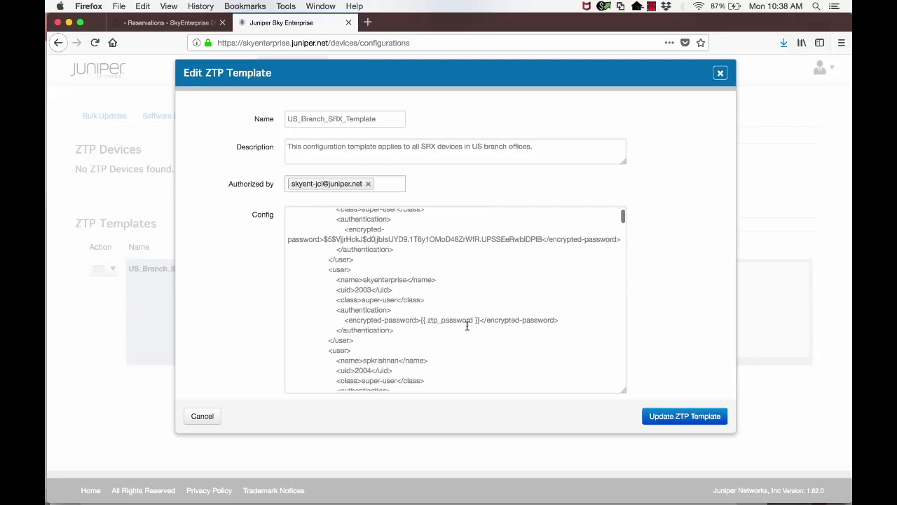
scroll(467, 325, down, 10)
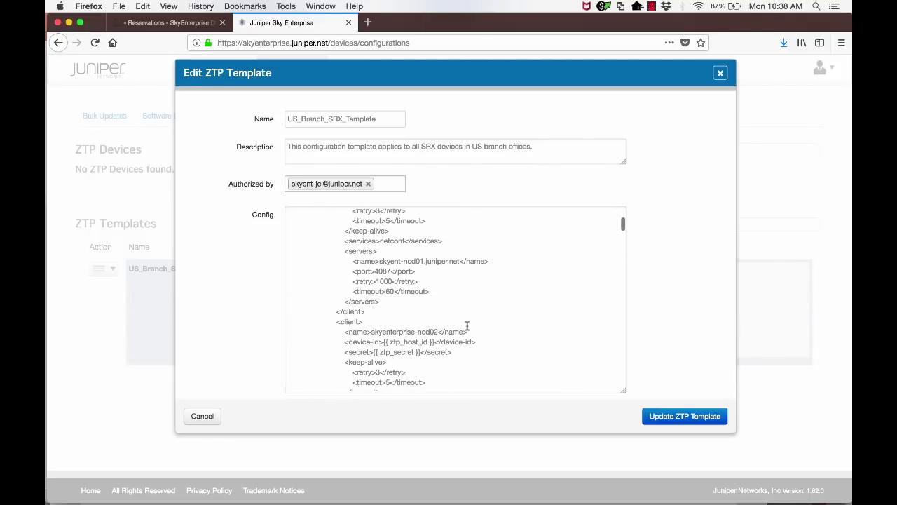
scroll(466, 325, down, 10)
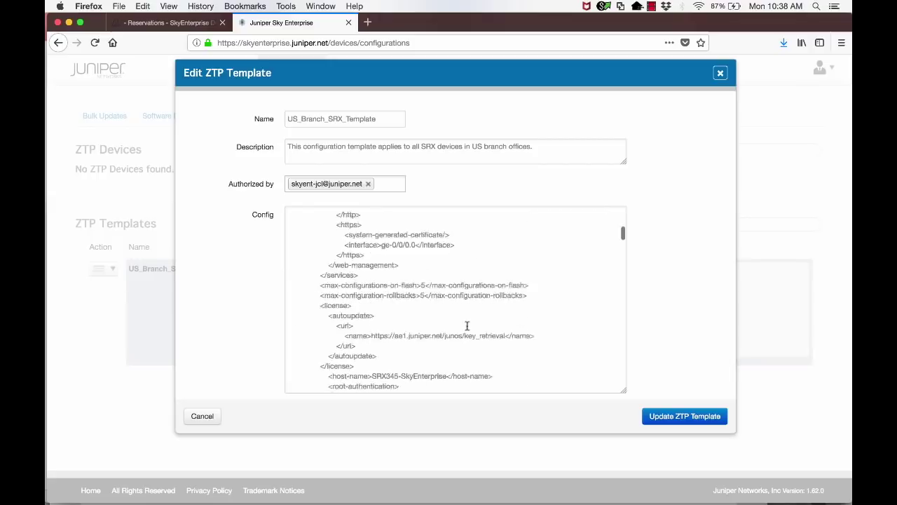
scroll(467, 325, down, 10)
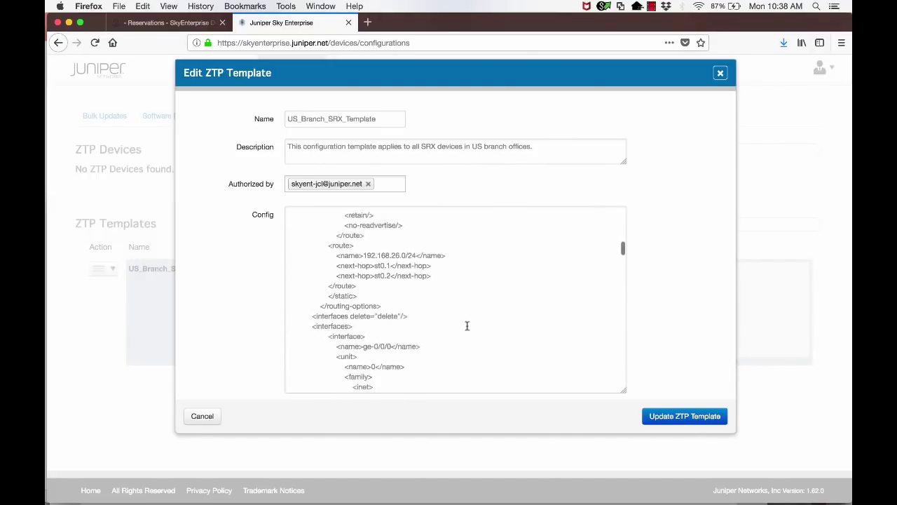
scroll(466, 331, up, 8)
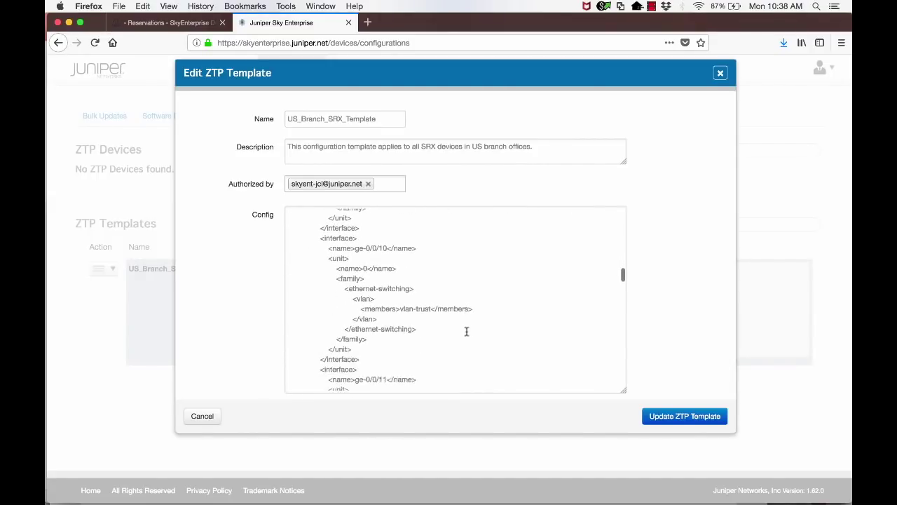
scroll(466, 331, up, 15)
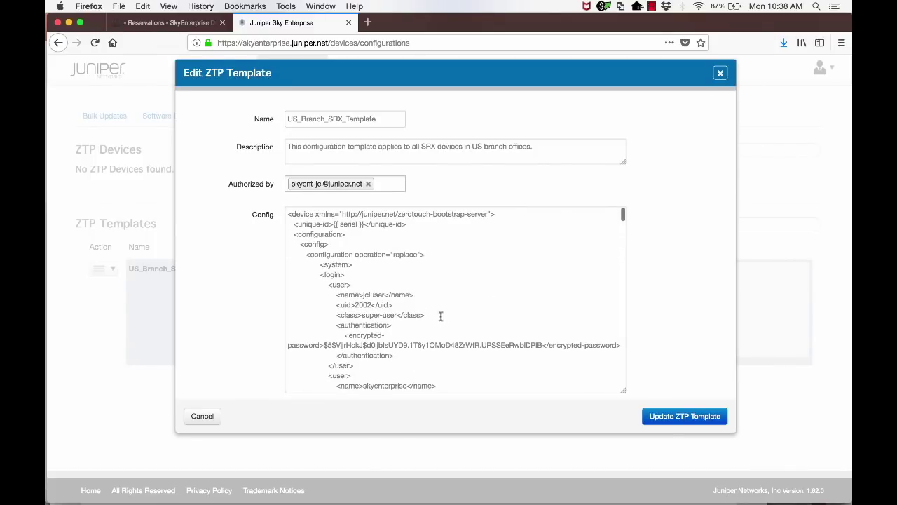
scroll(461, 320, down, 1)
scroll(461, 320, up, 2)
Highlight the serial and Internet_IP variables in the template config, and place the cursor in the Authorized by field
drag(333, 224, 364, 224)
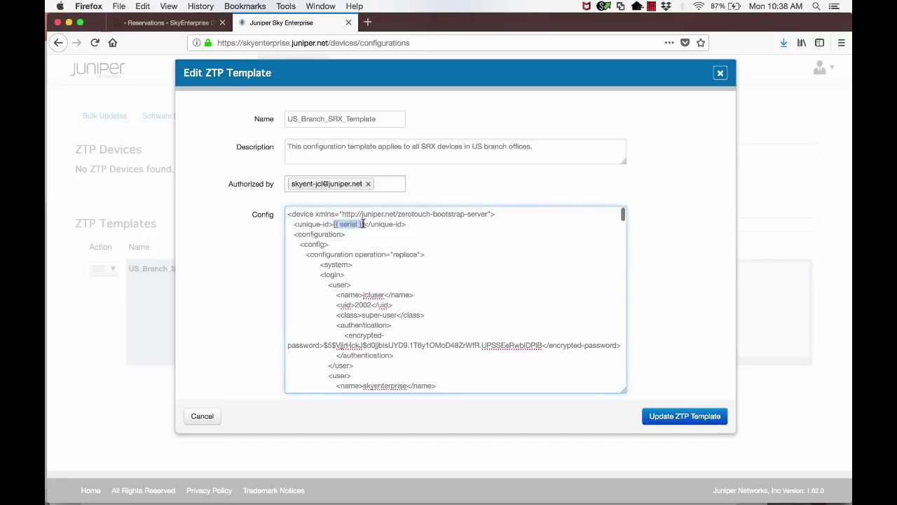
scroll(394, 296, down, 10)
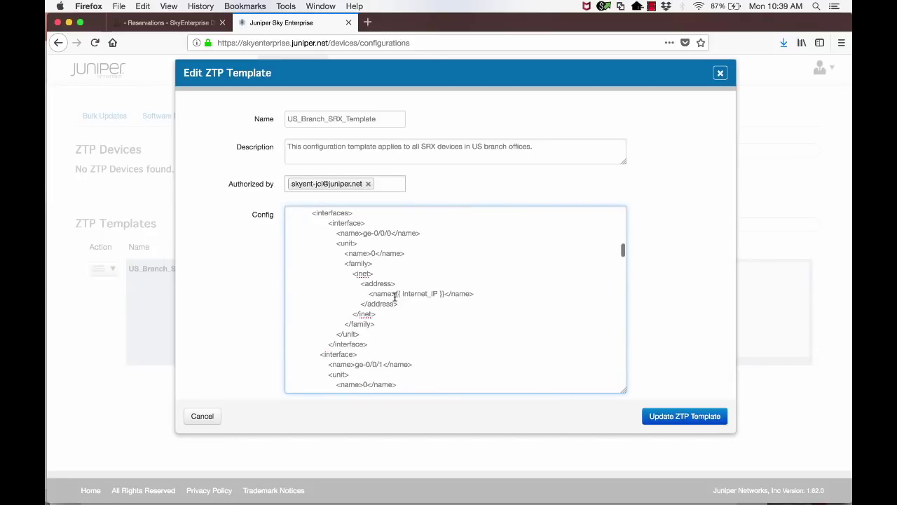
drag(396, 294, 445, 294)
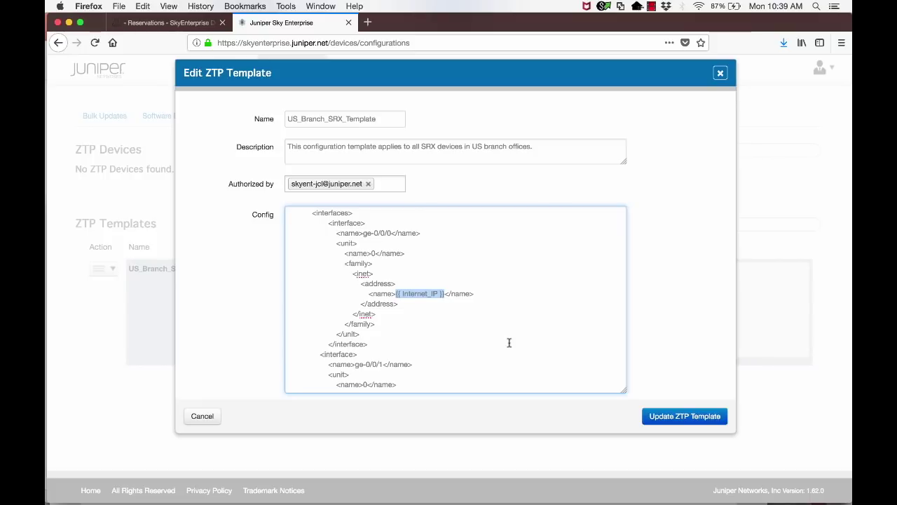
scroll(510, 342, down, 5)
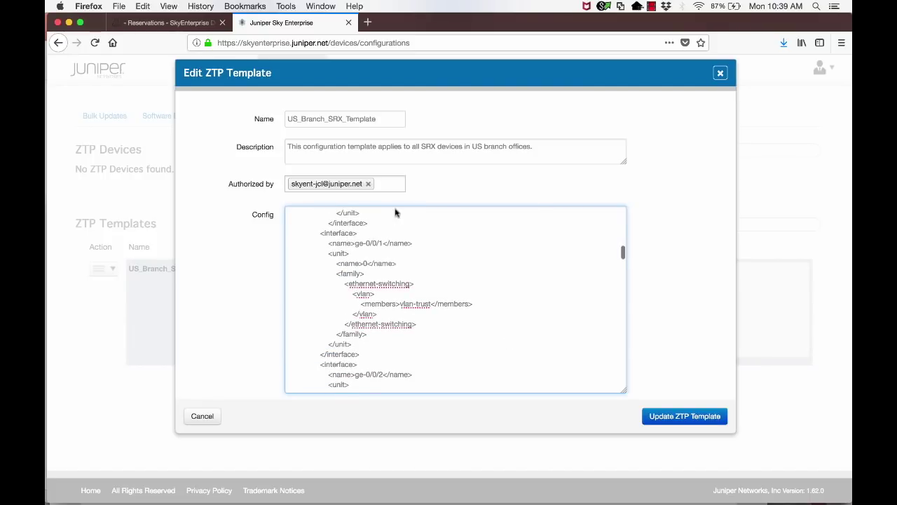
click(386, 184)
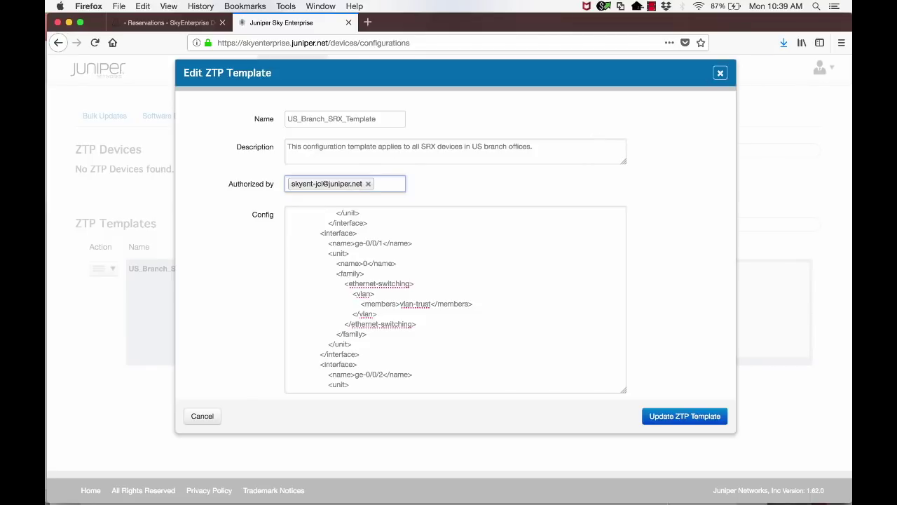
Switch to SecureCRT and display the SRX configuration in XML format with "show configuration | display xml"
key(super+Tab)
text(show c)
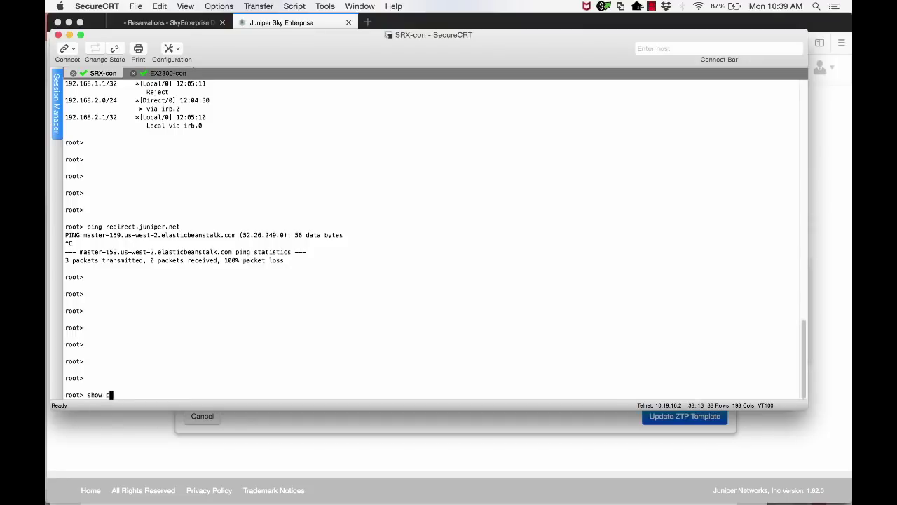
text(onfiguration | display xml)
key(Return)
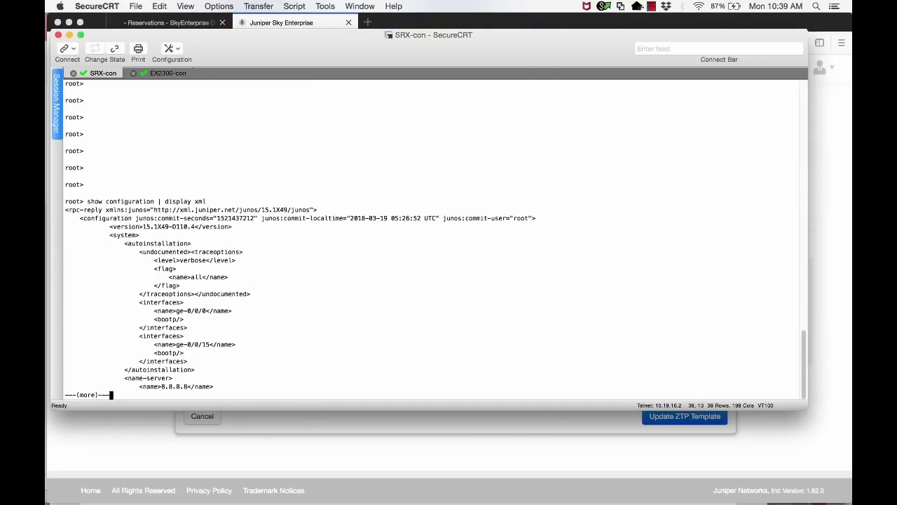
key(space)
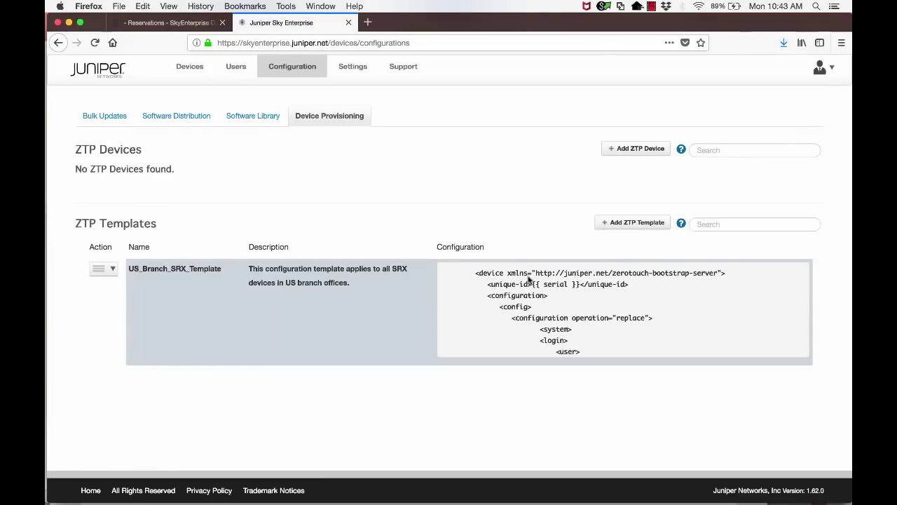
In Juniper Sky Enterprise, start adding a device named IL_Branch1_SRX1 with category firewall, and enable ZTP device creation
click(190, 67)
click(145, 181)
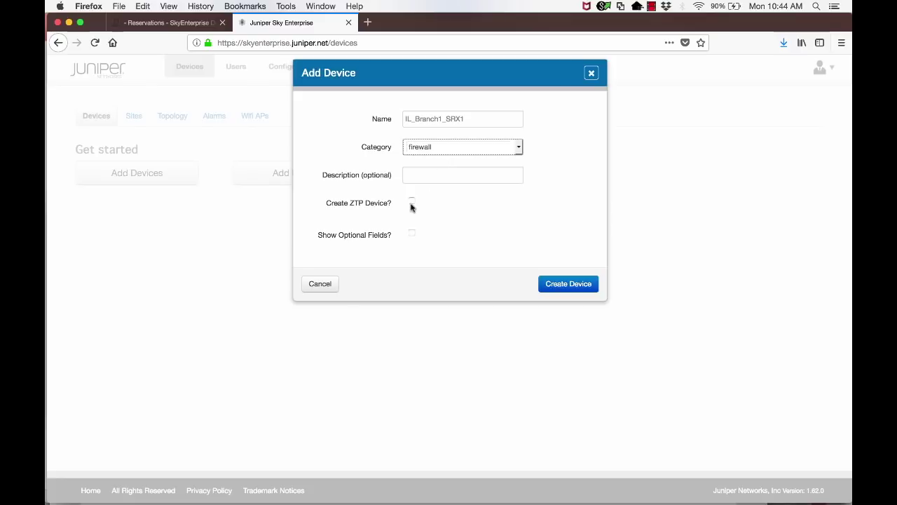
click(412, 201)
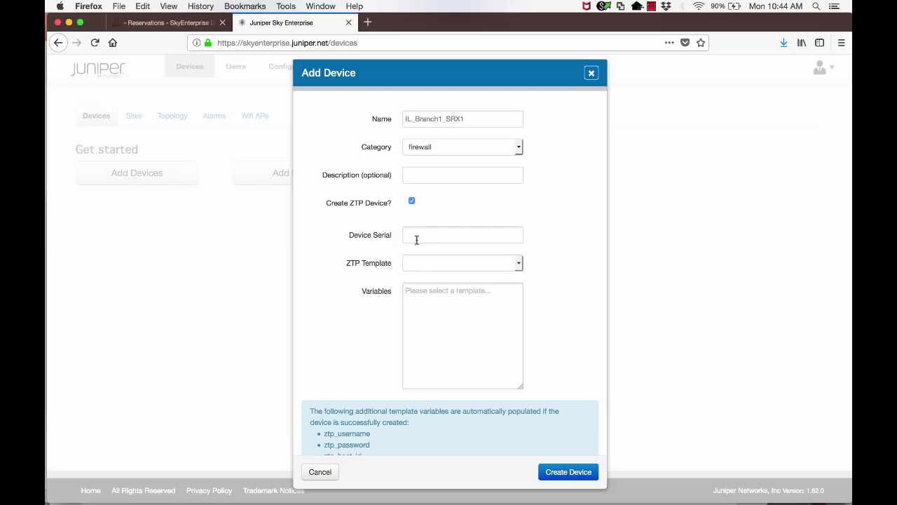
Paste the device serial number and assign US_Branch_SRX_Template as the ZTP template
click(416, 240)
key(super+v)
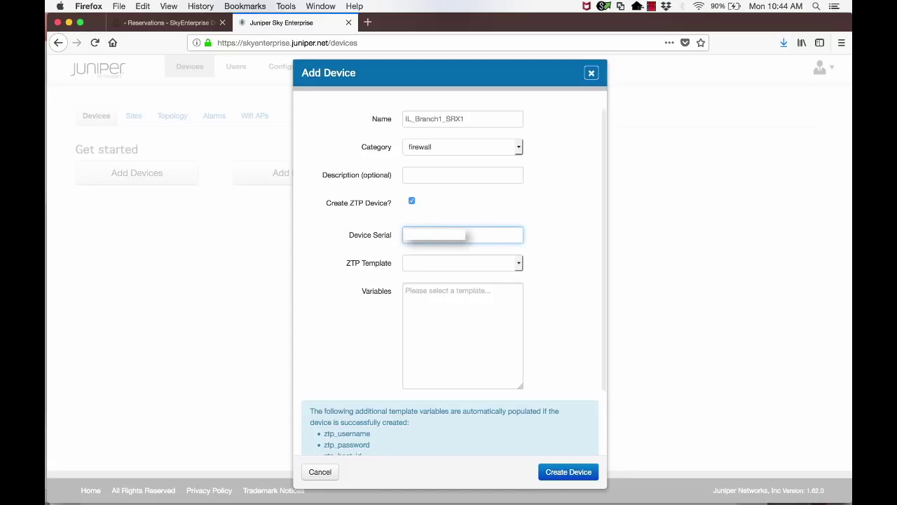
click(425, 265)
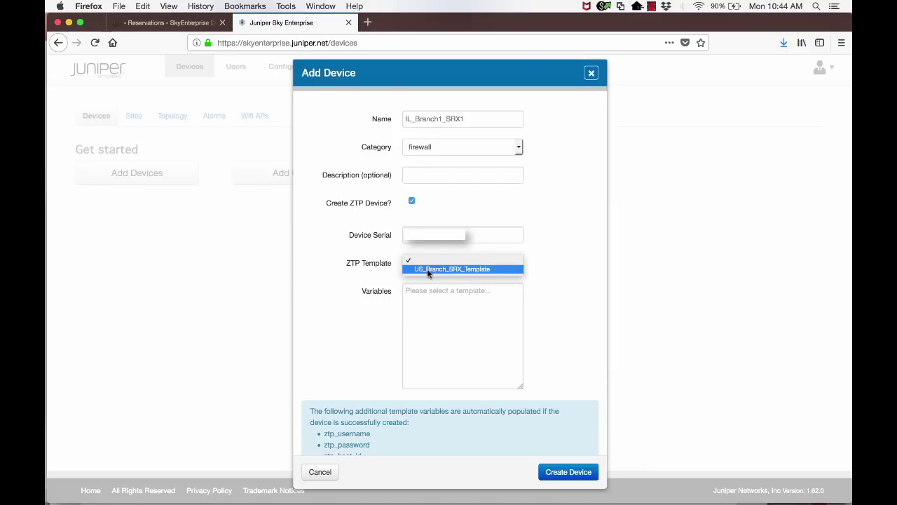
click(427, 272)
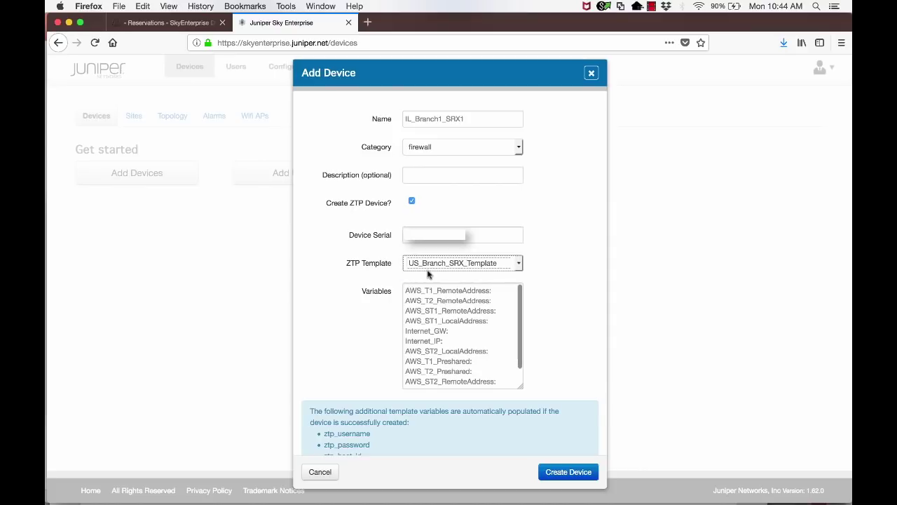
Replace the blank template variables with the prepared list of AWS tunnel addresses, preshared keys, Internet_IP and device serial
click(466, 324)
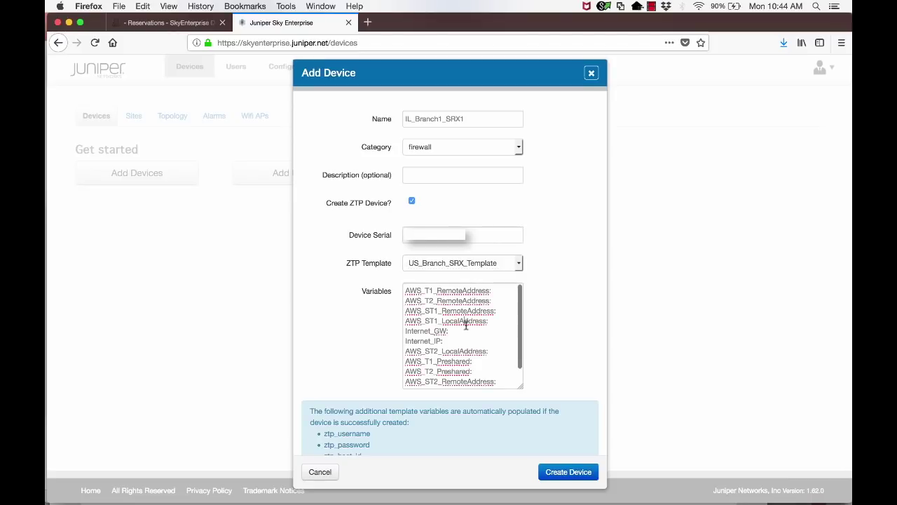
key(super+a)
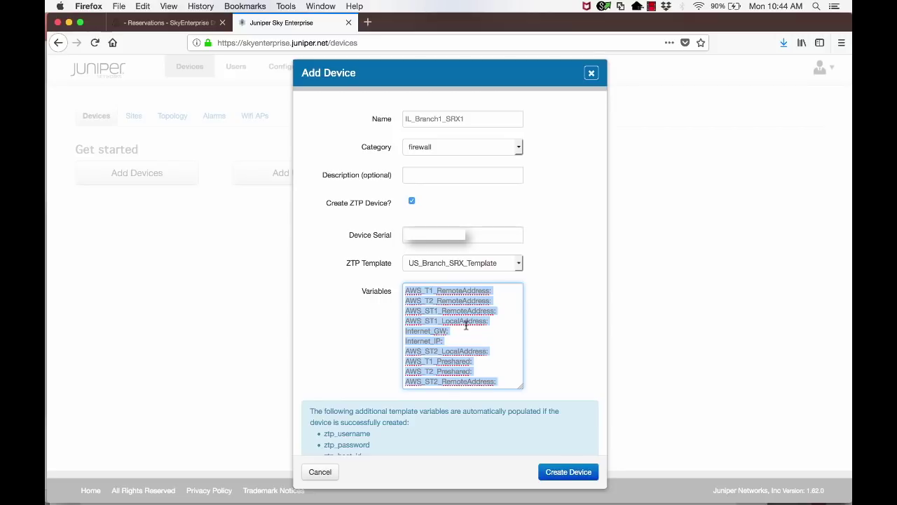
key(BackSpace)
key(super+v)
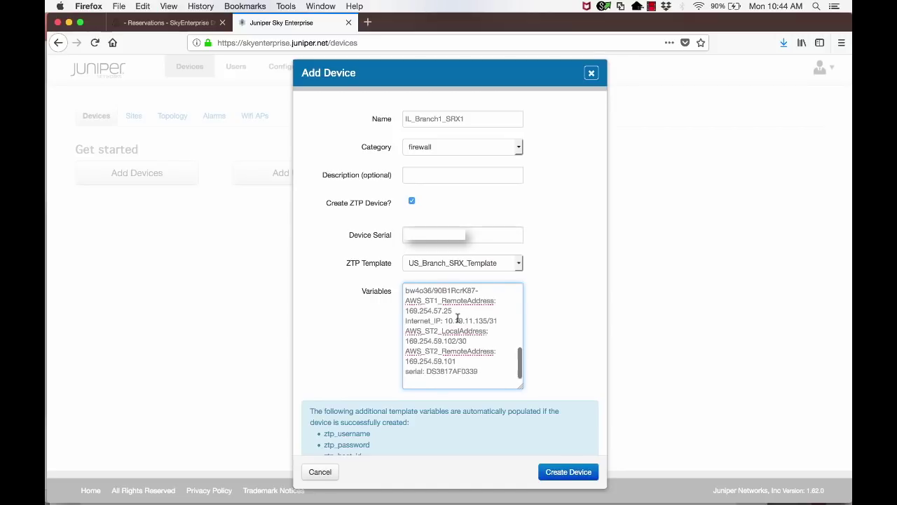
Check the template variables, create the ZTP device IL_Branch1_SRX1, and review its generated configlet before closing it
scroll(457, 319, up, 5)
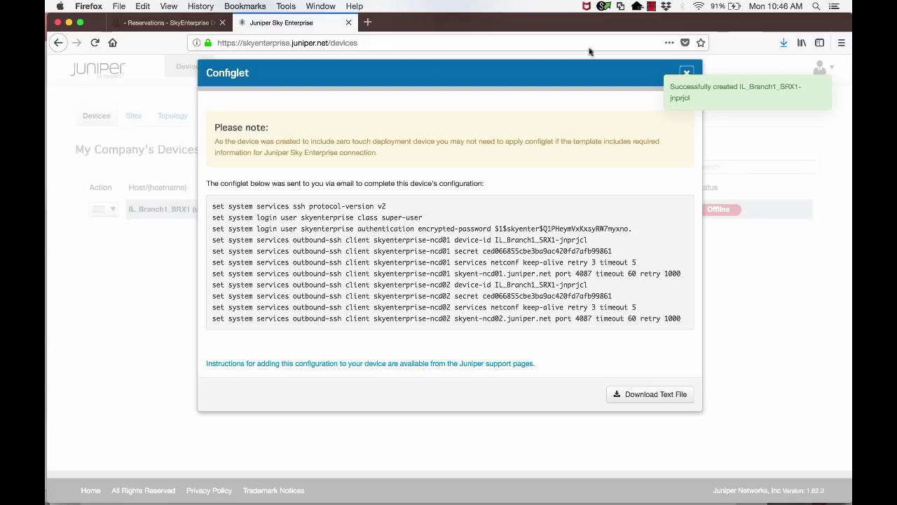
drag(392, 206, 485, 324)
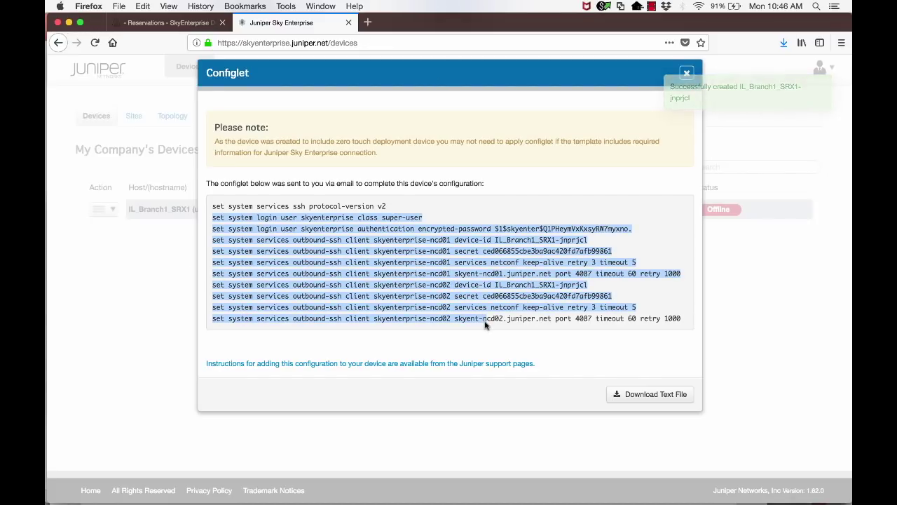
click(485, 324)
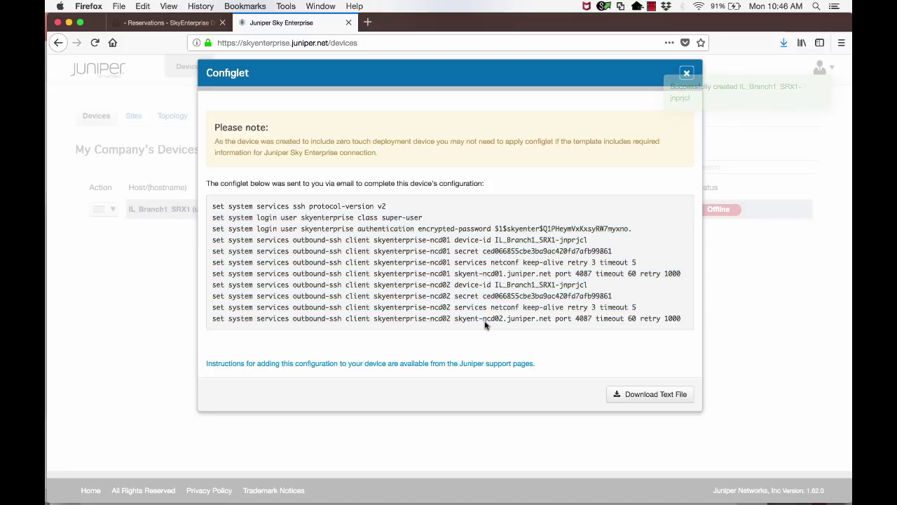
click(686, 73)
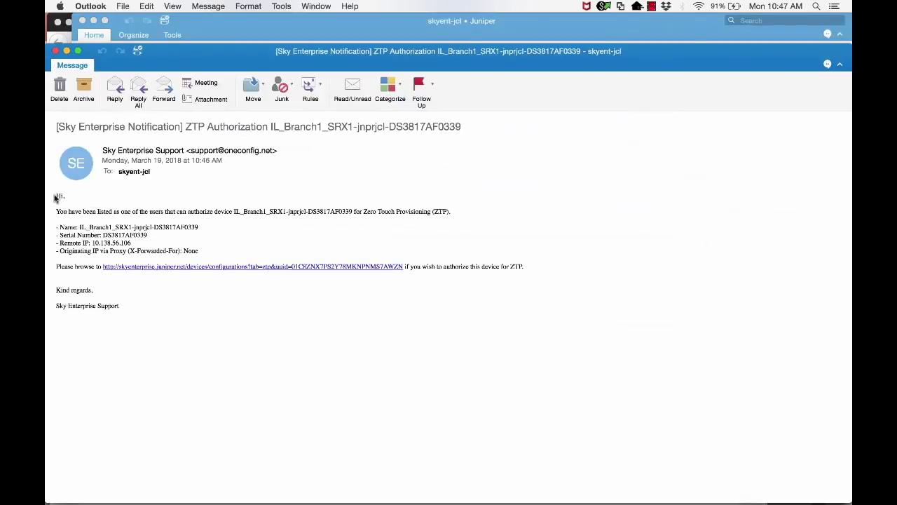
Read the ZTP authorization notification in Outlook and authorize IL_Branch1_SRX1 in the Sky Enterprise list of ZTP devices
mouse_move(55, 198)
mouse_down()
mouse_move(194, 263)
mouse_move(214, 315)
mouse_up()
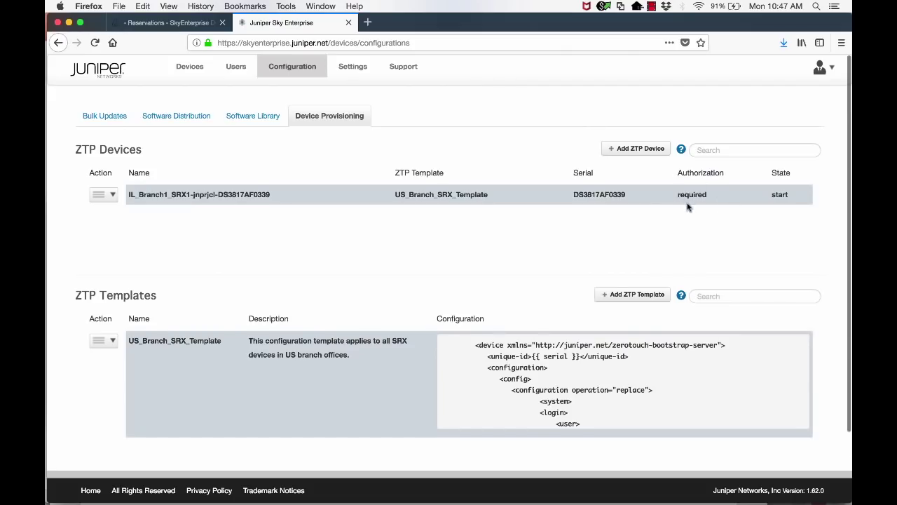
click(115, 195)
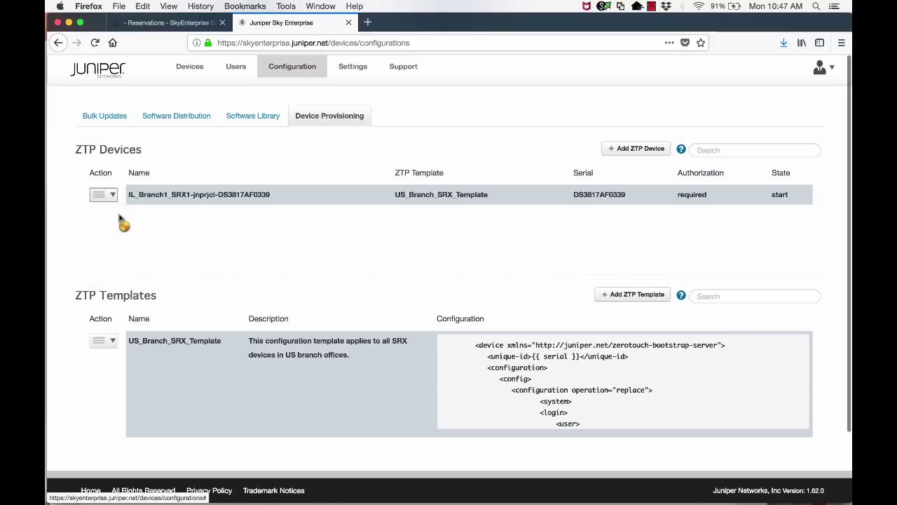
click(120, 216)
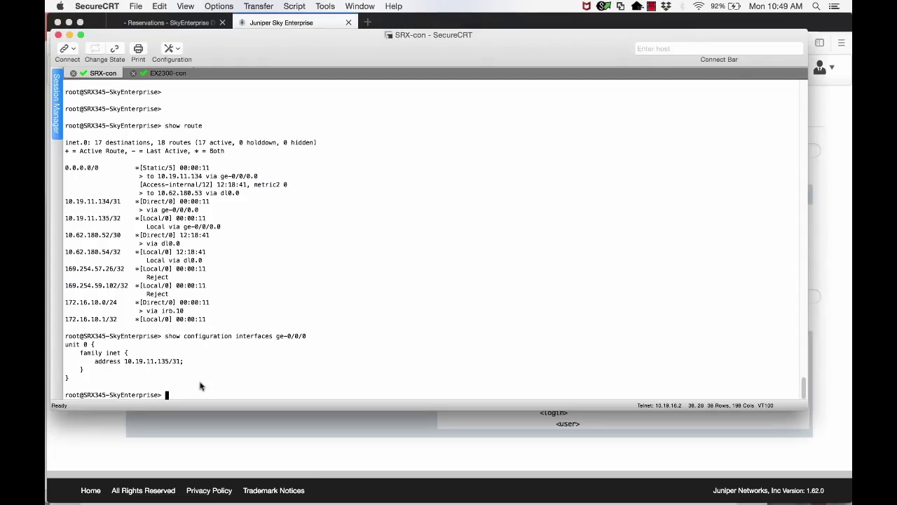
In the SecureCRT SRX-con session, examine the ge-0/0/0 configuration and display the system services outbound-ssh configuration for both Sky Enterprise clients
drag(168, 389, 146, 322)
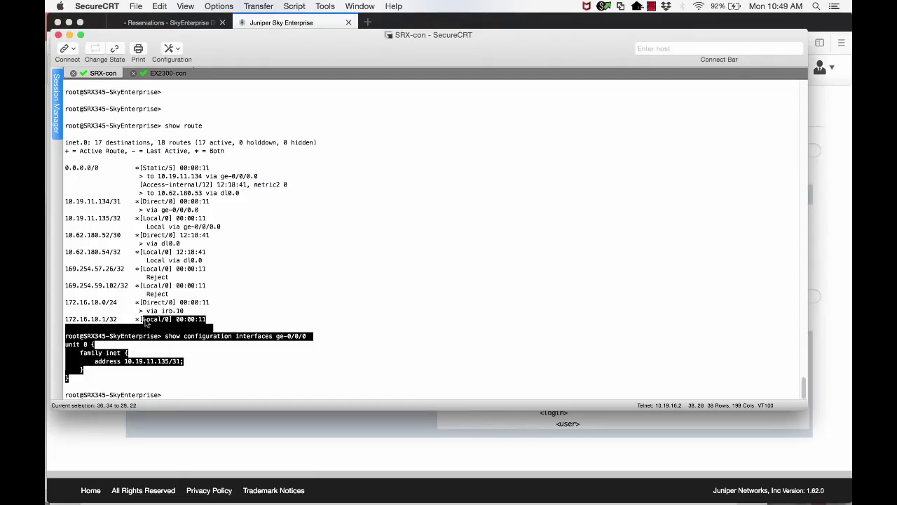
click(200, 364)
key(Return)
key(Return)
key(Return)
key(Return)
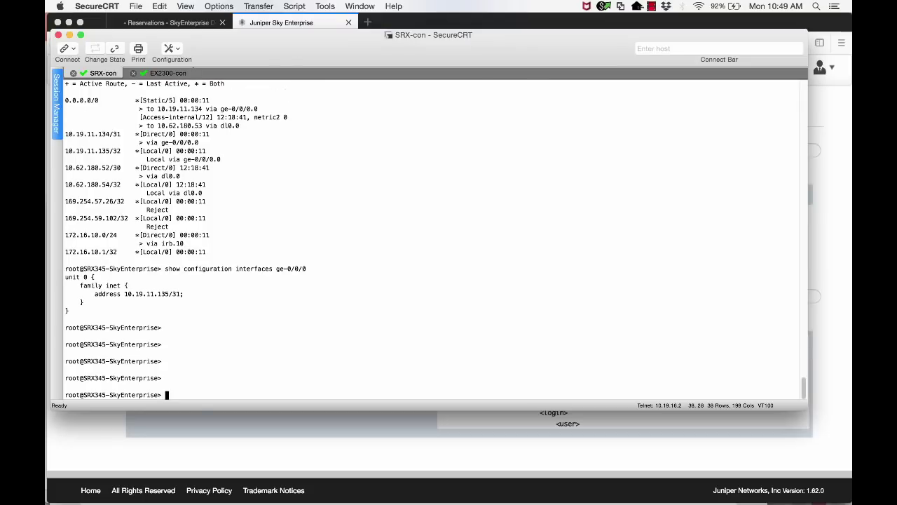
text(...em services outbound-ssh)
key(Return)
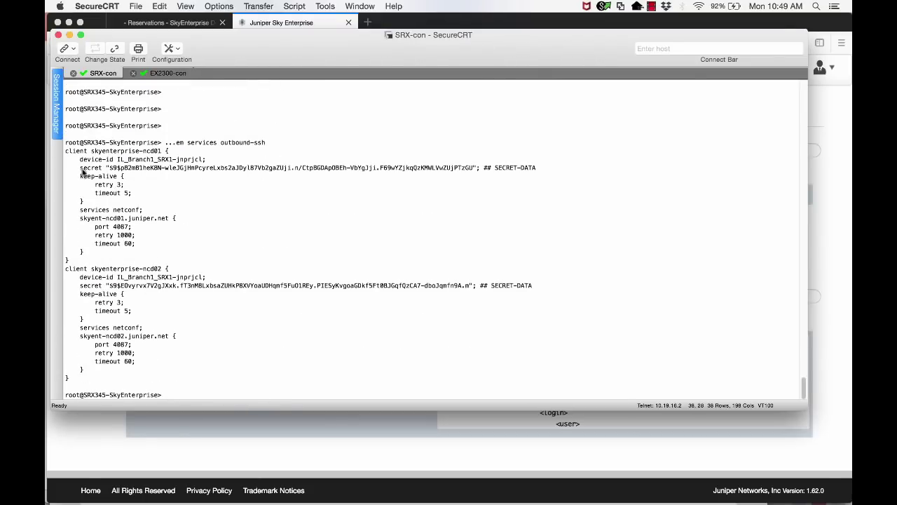
drag(65, 152, 185, 377)
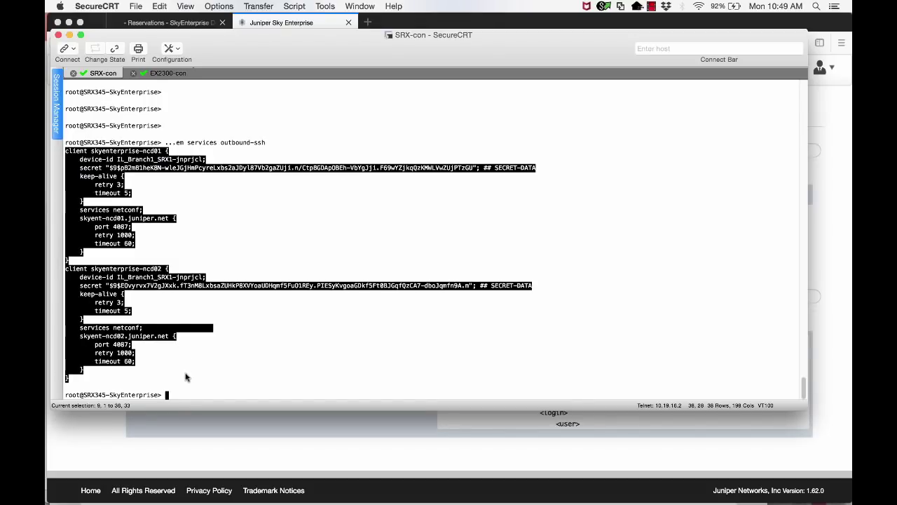
click(174, 299)
drag(81, 336, 132, 344)
Display the SRX VPN settings with "show configuration security ipsec" and examine the IPsec security associations
key(Return)
key(Return)
key(Return)
key(Return)
key(Return)
key(Return)
text(show configuration security ipsec)
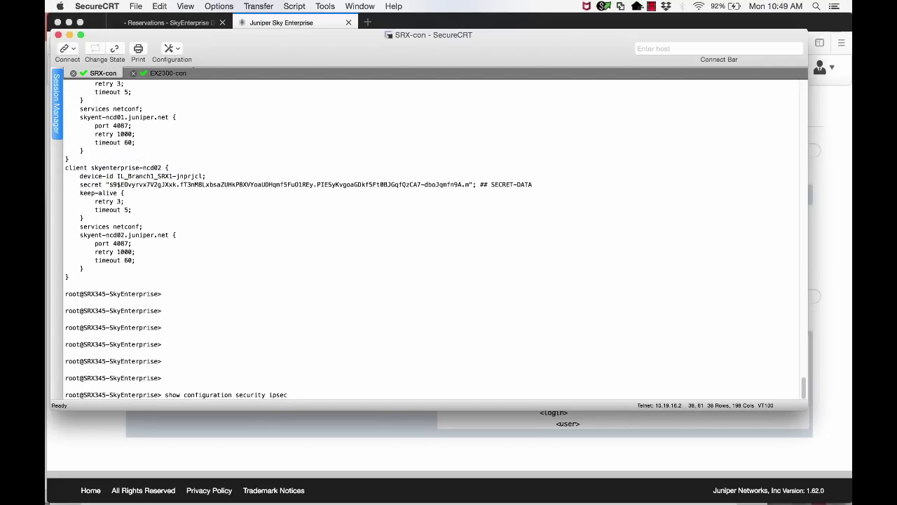
key(Return)
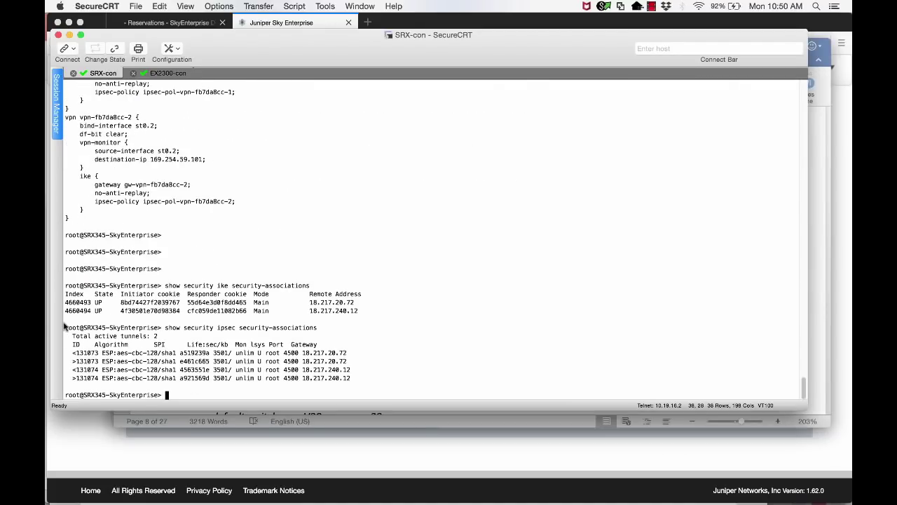
drag(66, 328, 367, 381)
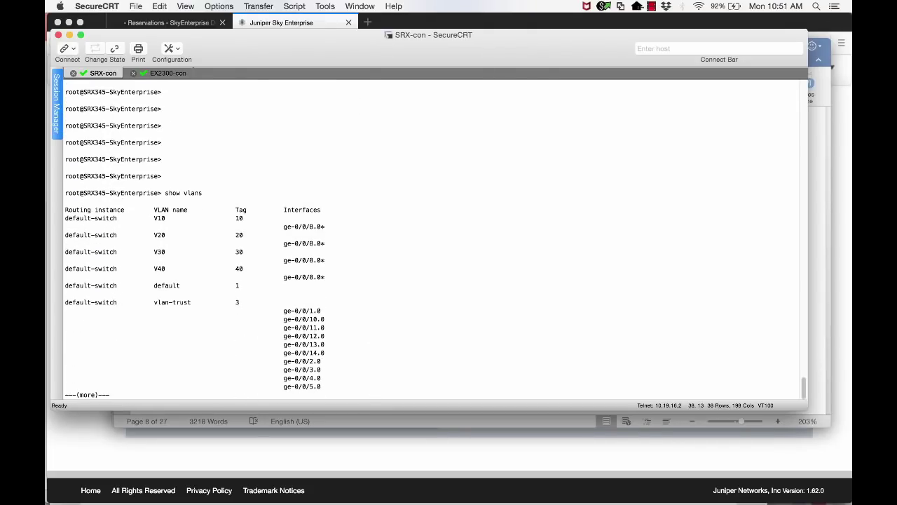
Page through the "show vlans" output and examine the interfaces of the trust zone in "show security zones"
key(space)
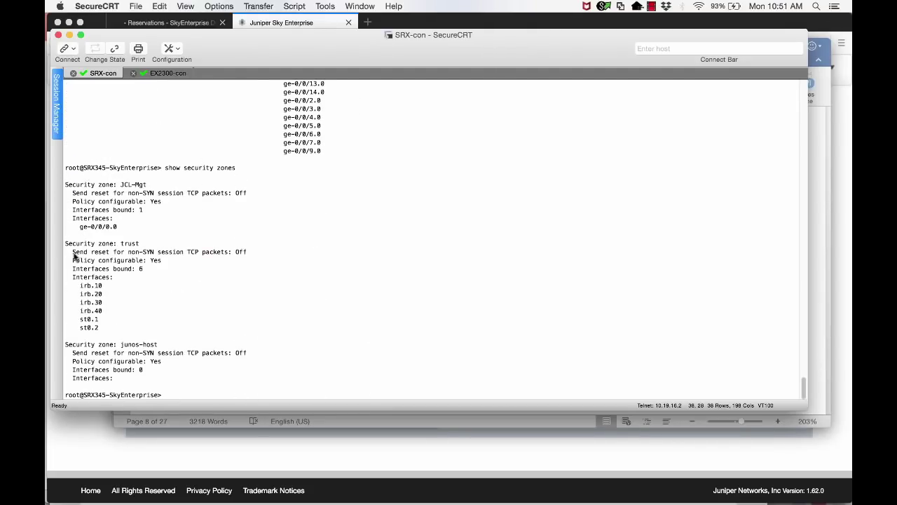
drag(72, 253, 138, 337)
click(138, 336)
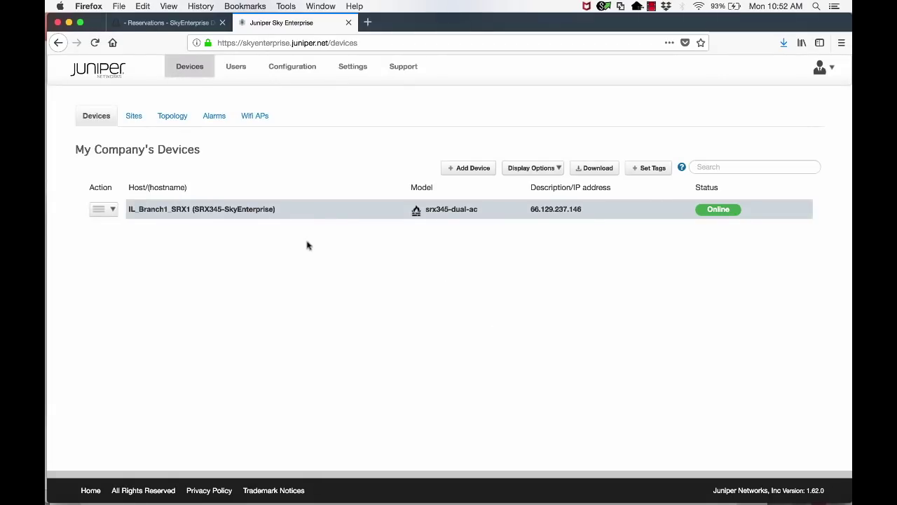
Switch to Juniper Sky Enterprise in Firefox and check the connection status of IL_Branch1_SRX1 in the device list
drag(127, 216, 278, 219)
click(388, 267)
mouse_move(725, 211)
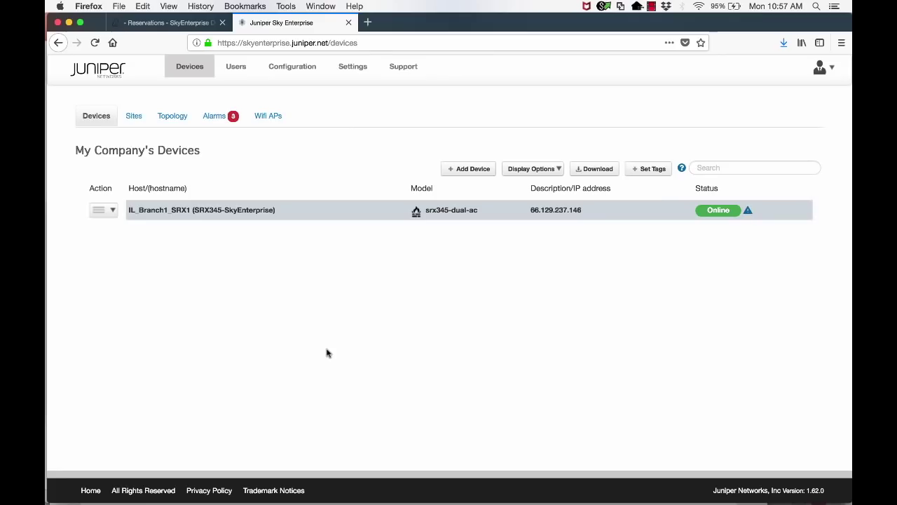
Add a new device named IL_Branch1_EX1 and copy its generated configlet
click(482, 168)
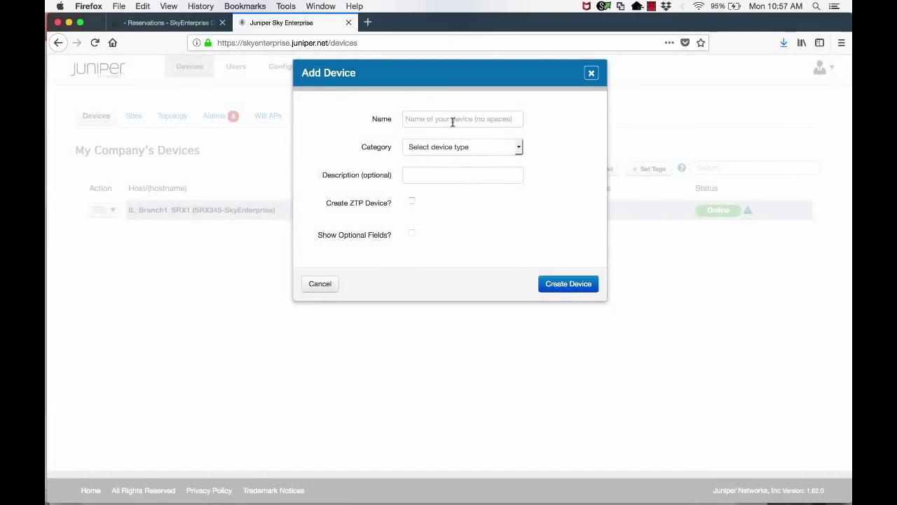
click(452, 120)
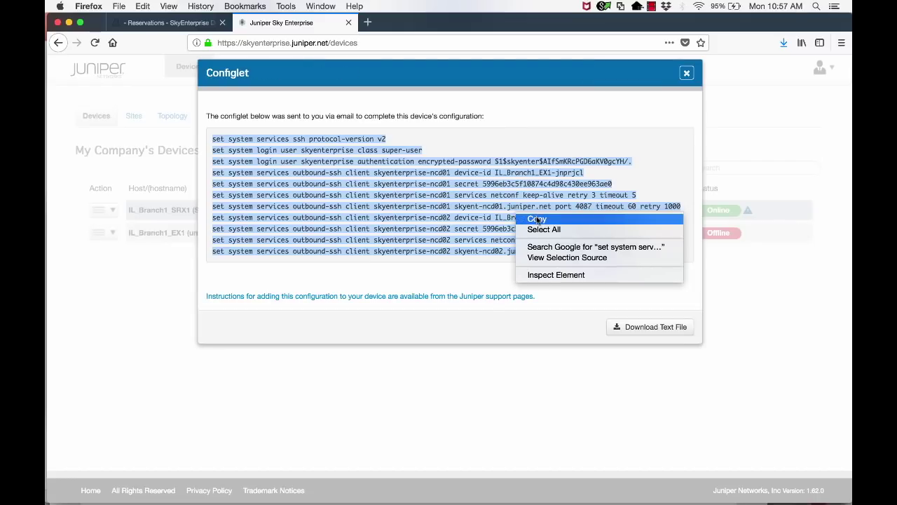
click(537, 220)
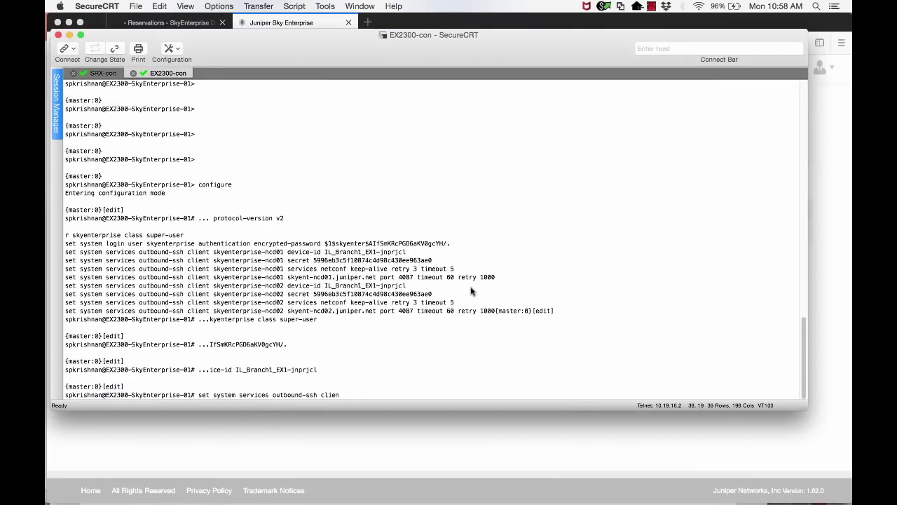
In the SecureCRT EX2300-con session, review the applied configlet changes with "show | compare" and commit them
text(show | compare)
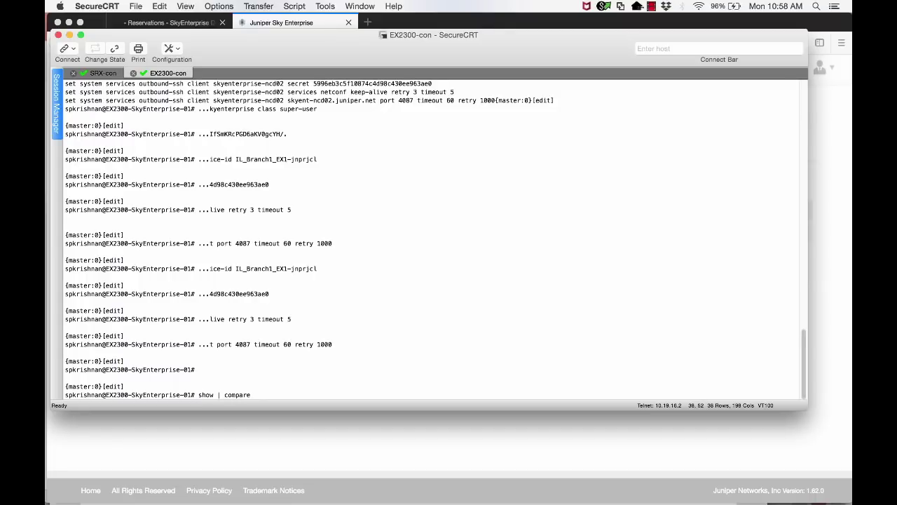
key(Return)
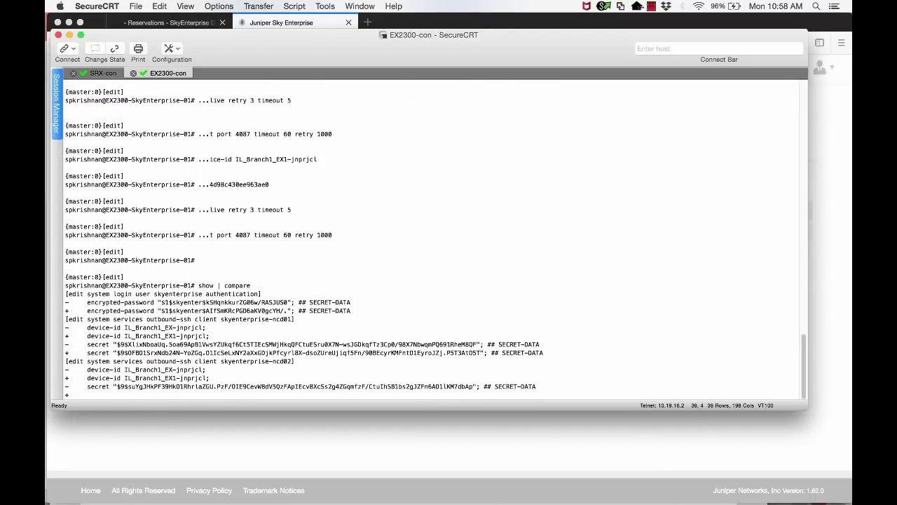
key(Return)
key(Return)
text(commit)
key(Return)
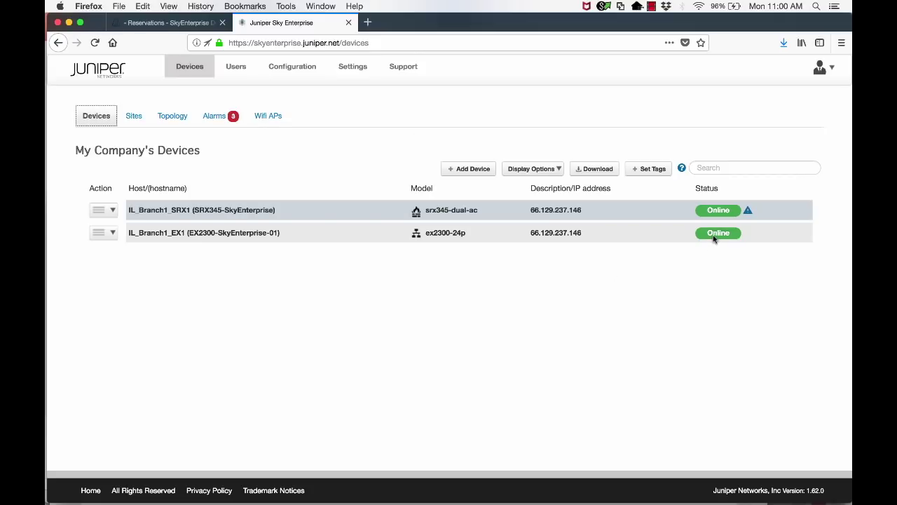
In Juniper Sky Enterprise, start a new site named Chicago and paste the branch office's postal address
mouse_move(714, 239)
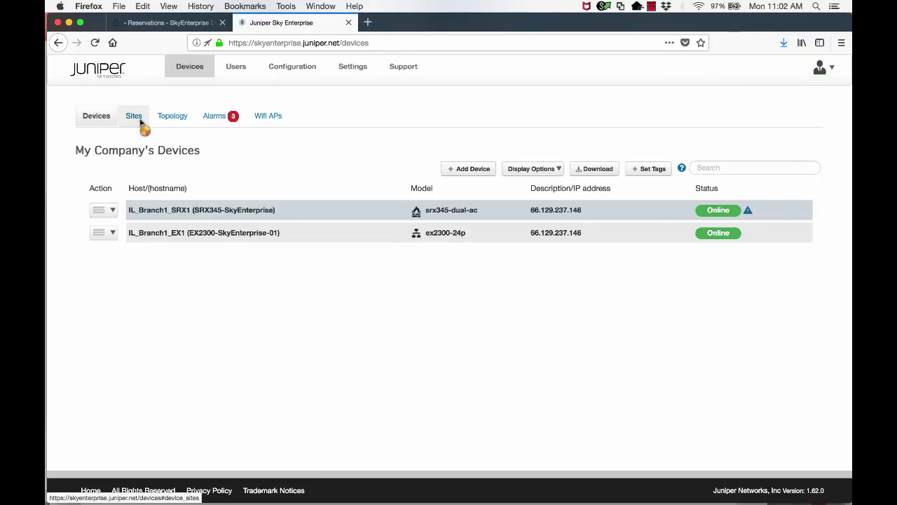
click(135, 117)
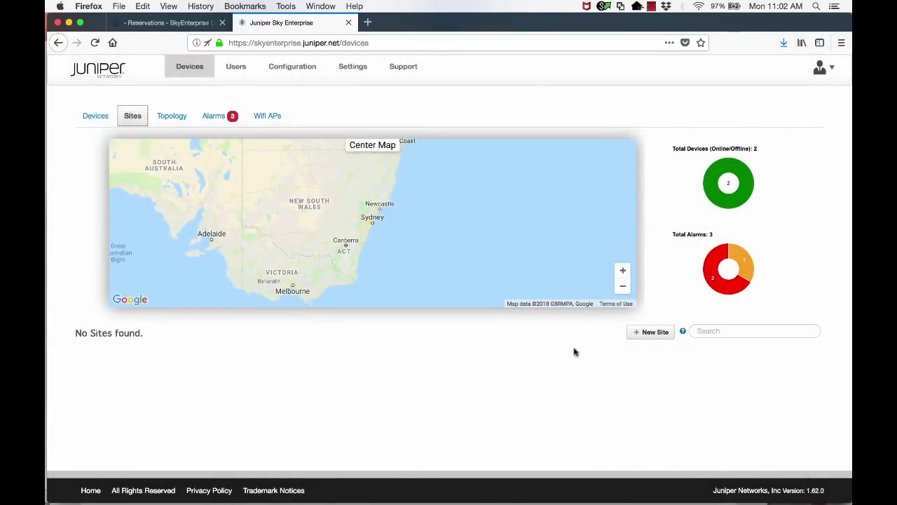
click(646, 332)
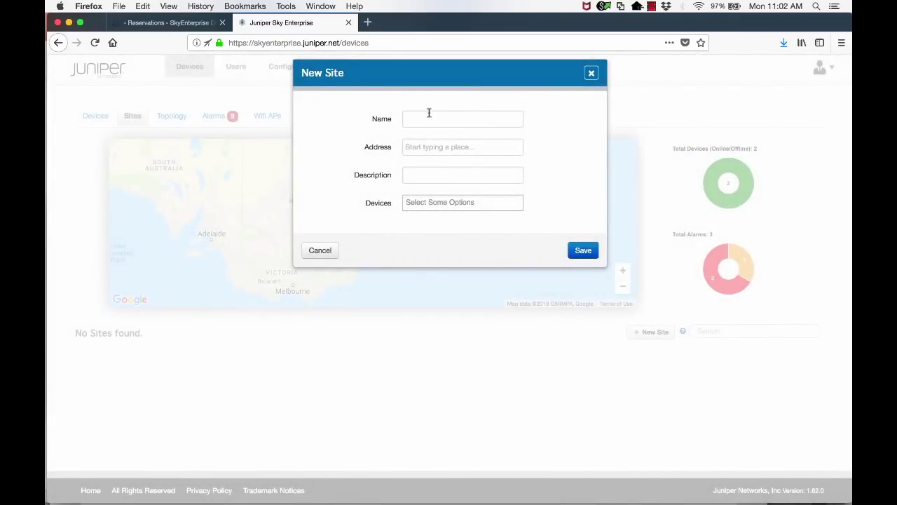
click(429, 116)
text(Chicago)
click(463, 146)
key(ctrl+v)
click(474, 166)
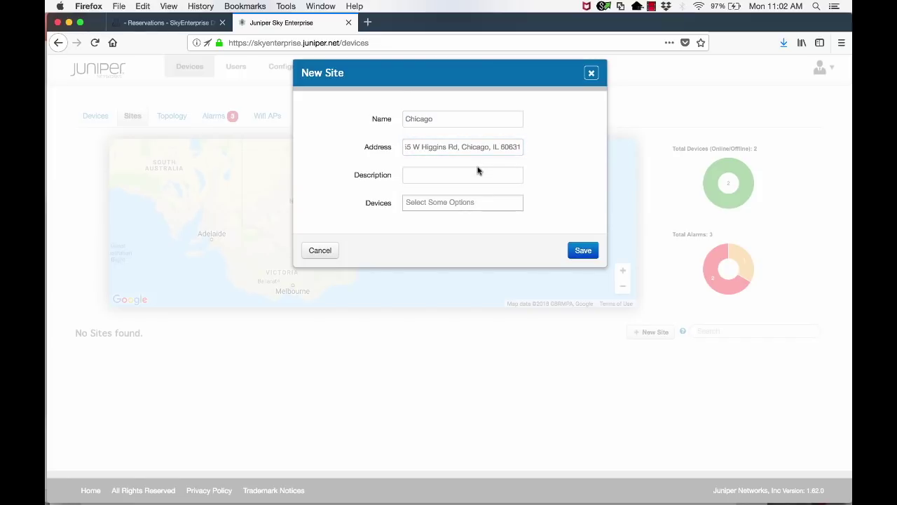
Assign IL_Branch1_SRX1-jnprjcl and IL_Branch1_EX1-jnprjcl to the Chicago site and save it
click(451, 202)
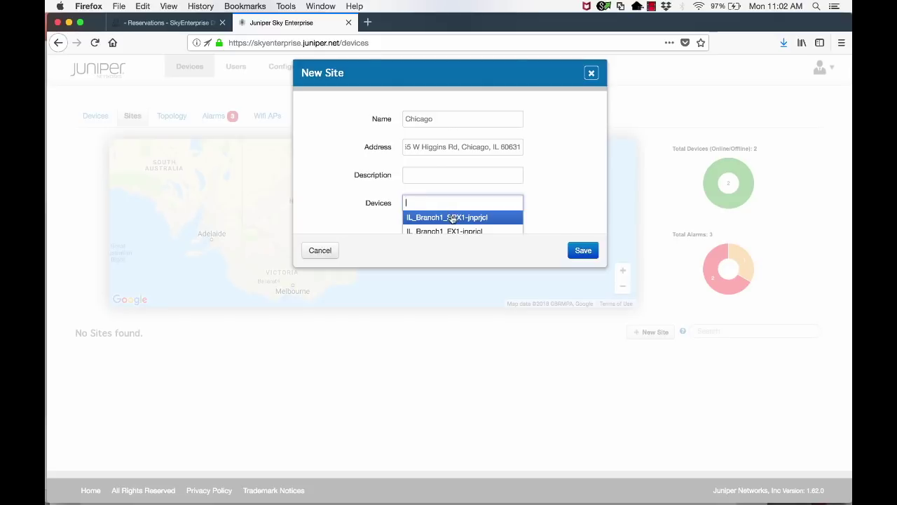
click(452, 216)
click(512, 203)
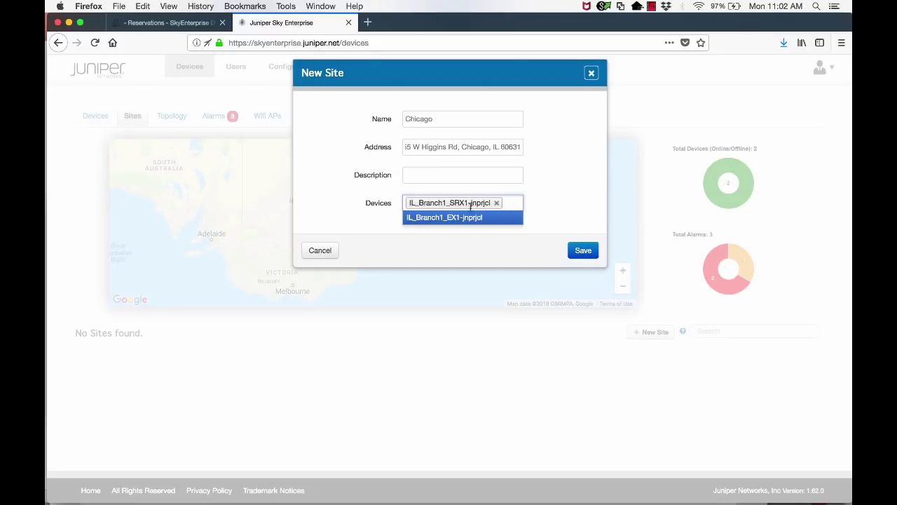
click(466, 218)
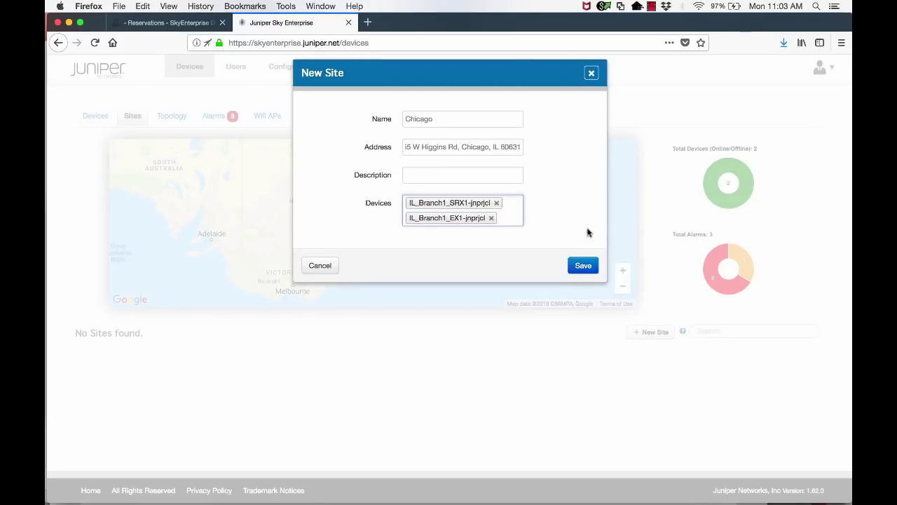
click(592, 263)
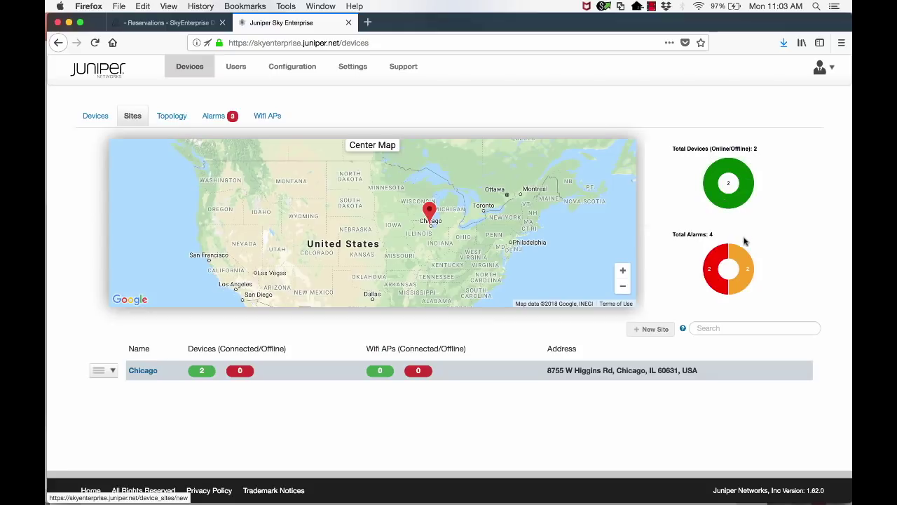
mouse_move(745, 258)
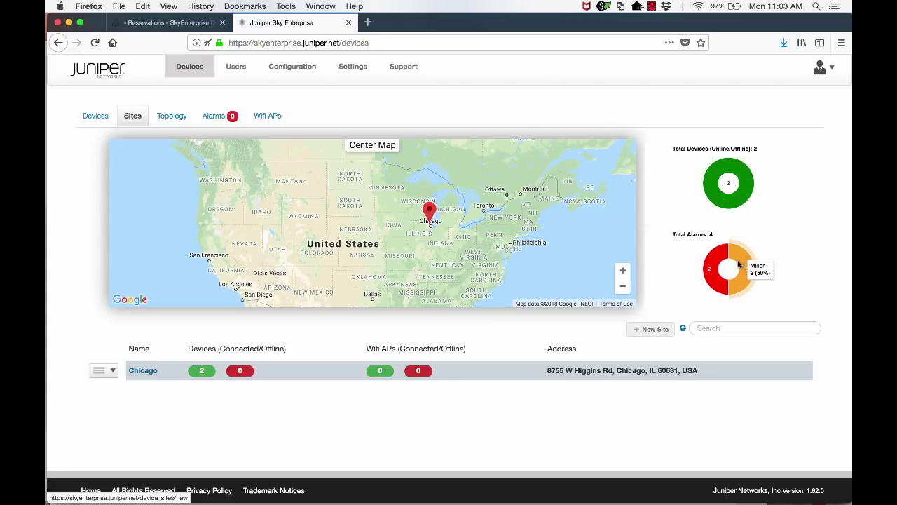
mouse_move(712, 258)
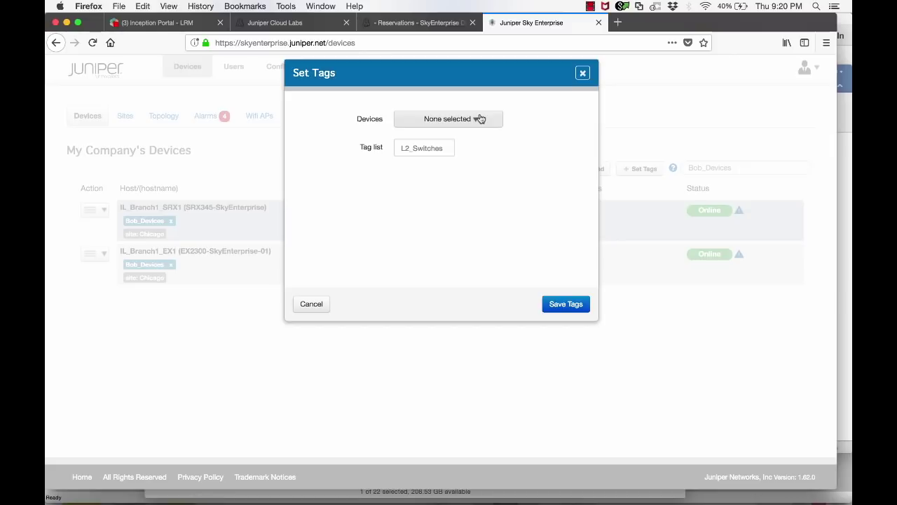
Apply the L2_Switches tag to IL_Branch1_EX1-jnprjcl and save it
click(481, 119)
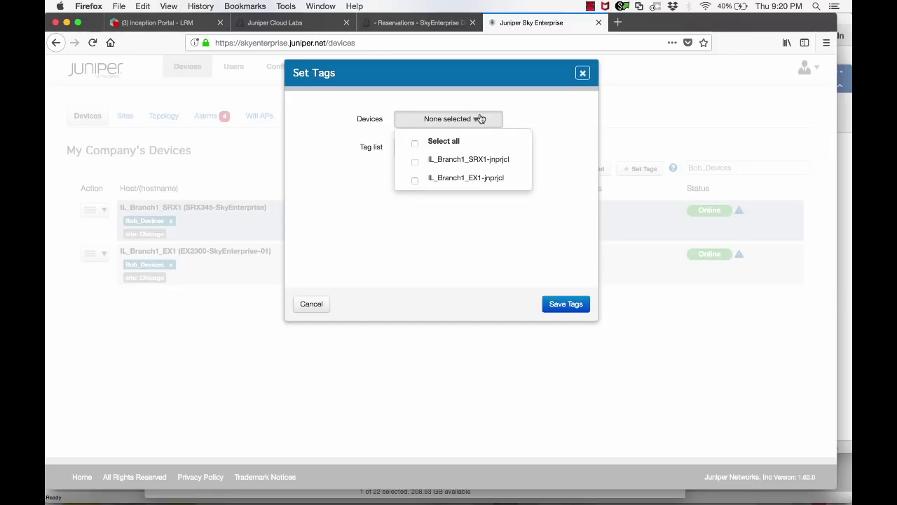
click(415, 183)
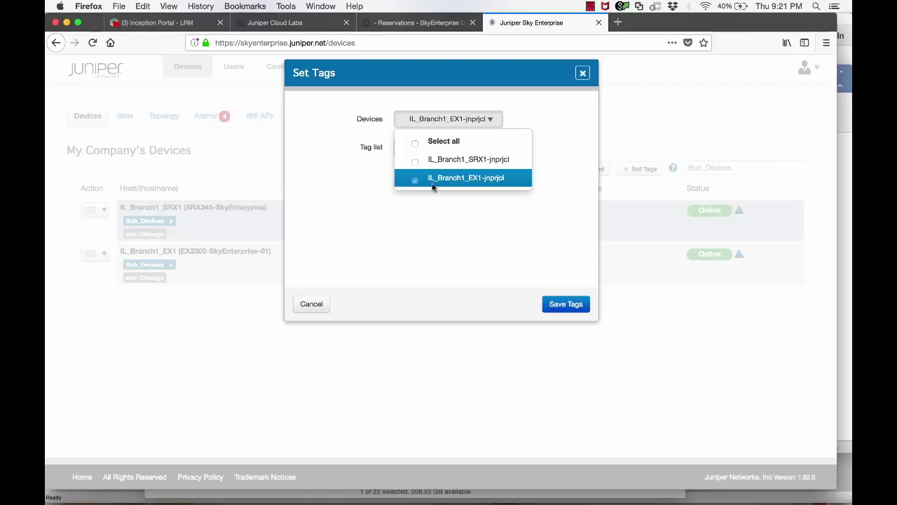
click(566, 304)
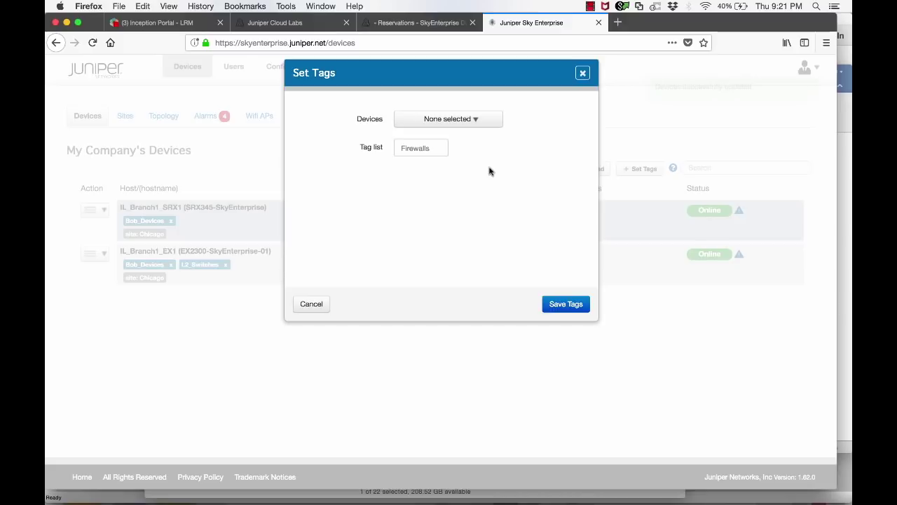
Apply the Firewalls tag to IL_Branch1_SRX1-jnprjcl and save it
click(441, 120)
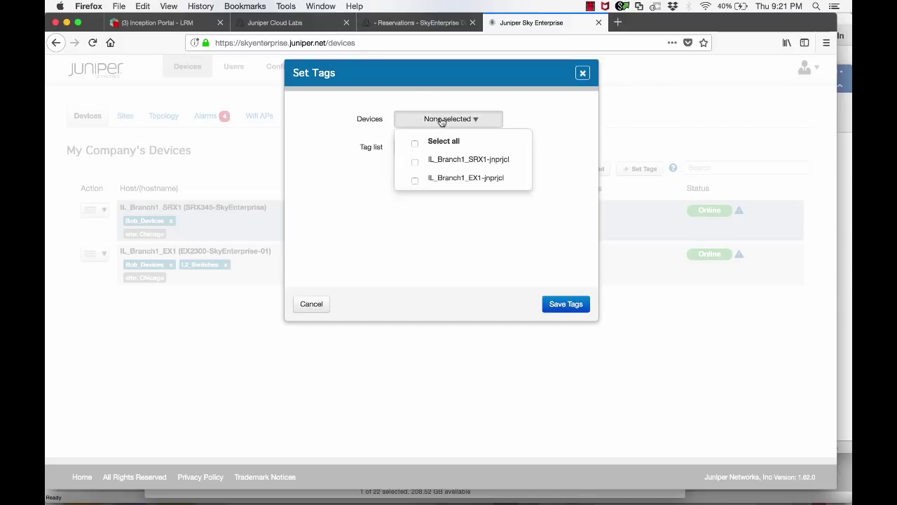
click(415, 164)
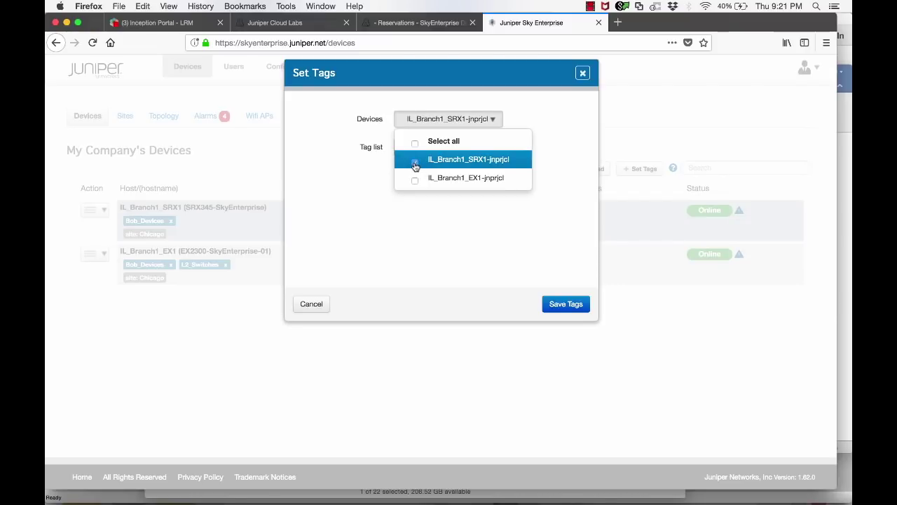
click(564, 303)
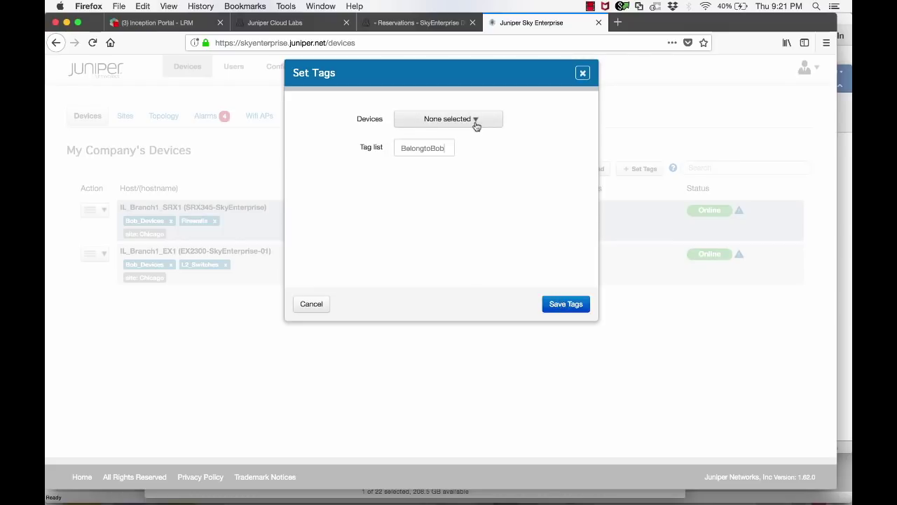
Apply the BelongtoBob tag to both branch devices, save it, and filter the device list by the Firewalls tag
click(476, 120)
click(415, 165)
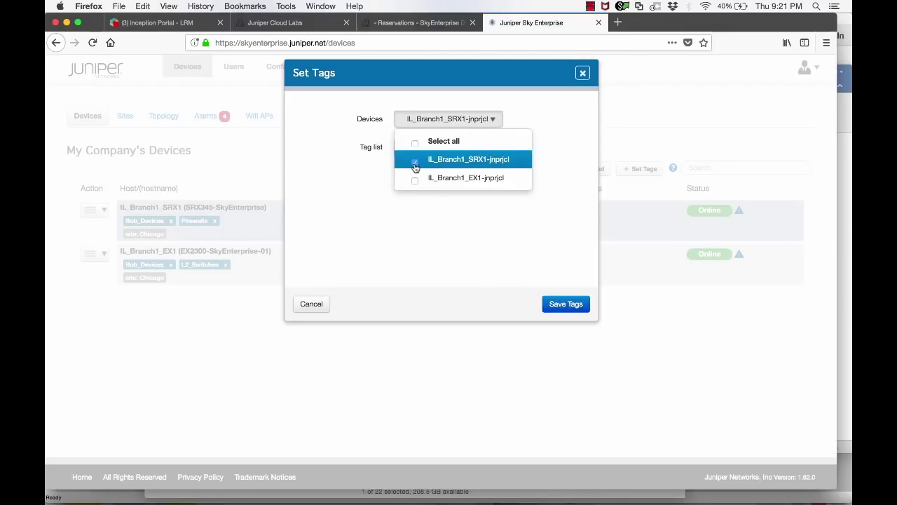
click(415, 180)
click(561, 304)
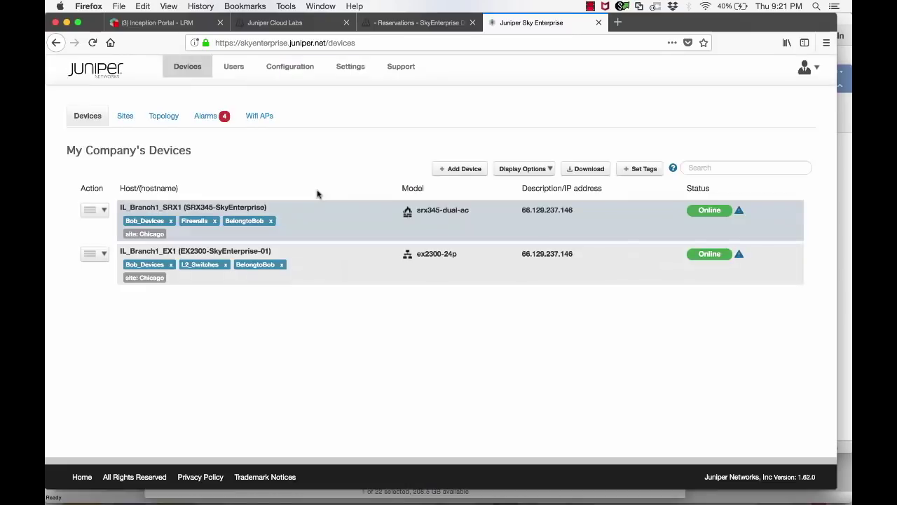
click(194, 221)
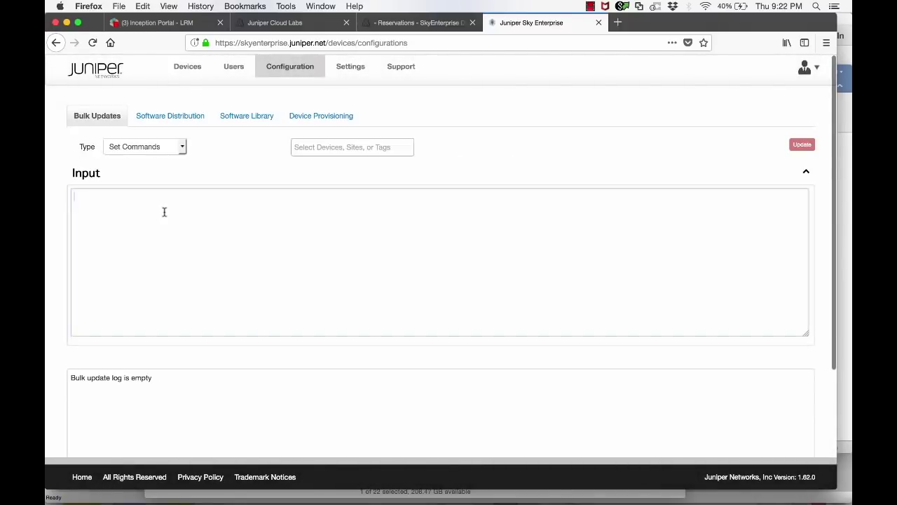
Run a bulk update with the set command "set system name-server 4.2.2.2" on devices tagged BelongtoBob
click(164, 211)
text(set system)
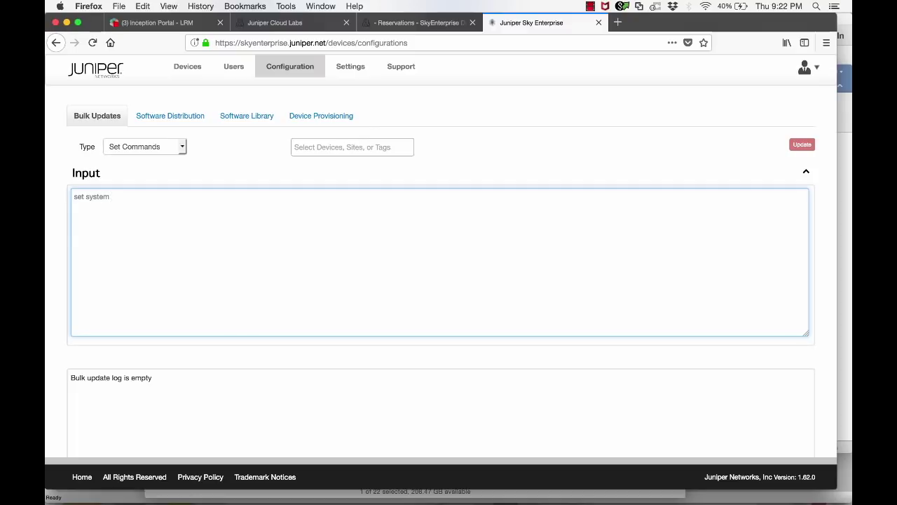
text( name-server 4.2.2.2)
click(315, 146)
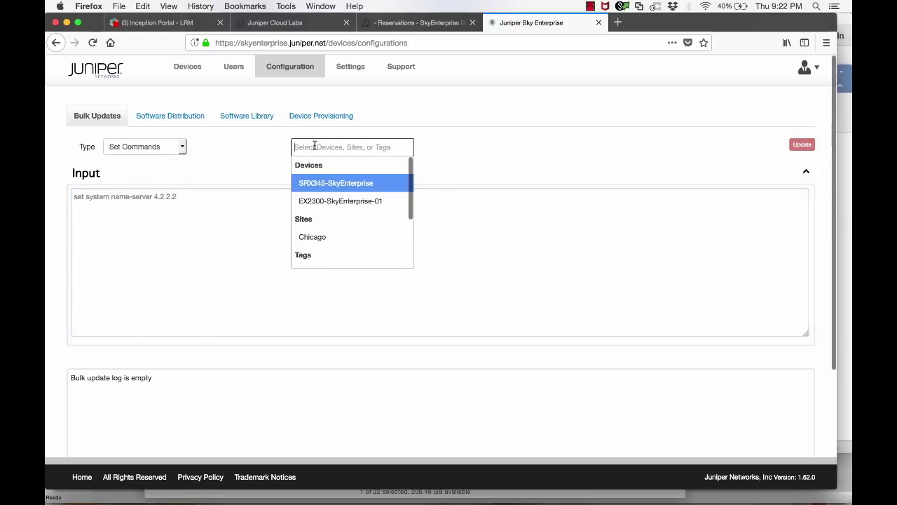
scroll(339, 246, down, 2)
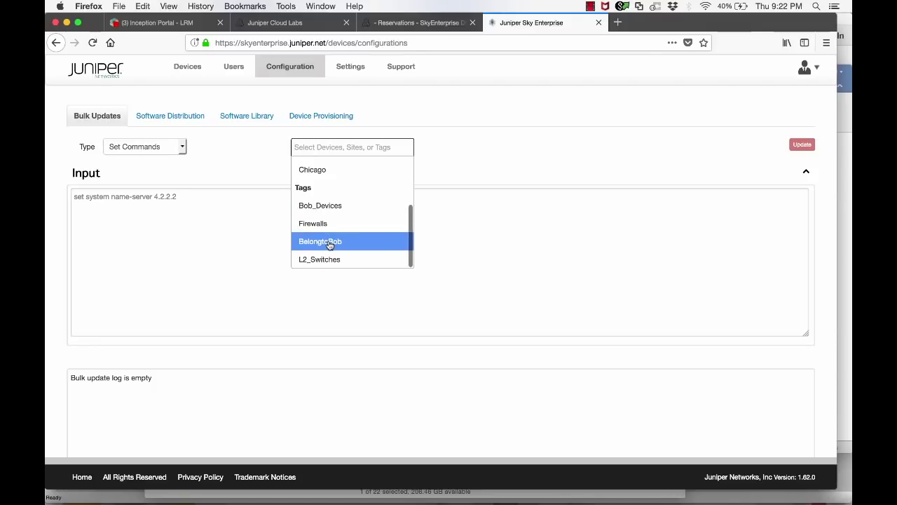
click(330, 244)
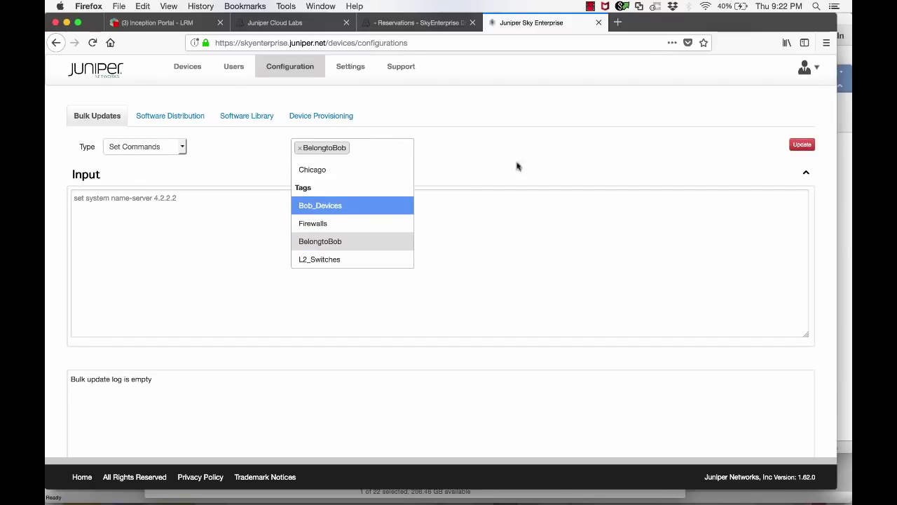
click(801, 144)
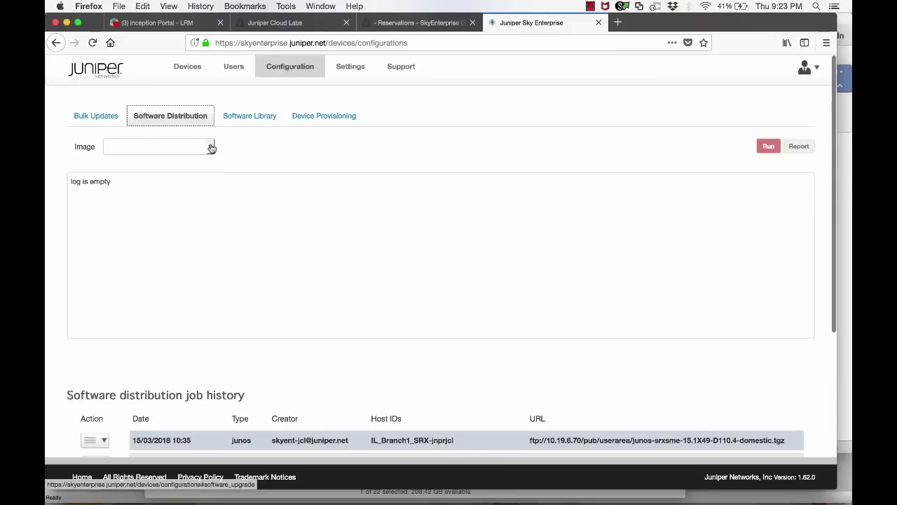
Set up a software distribution of the SRX_15-1-X49-D120 image, staged by copying to device, for the Firewalls tag
click(210, 146)
click(199, 157)
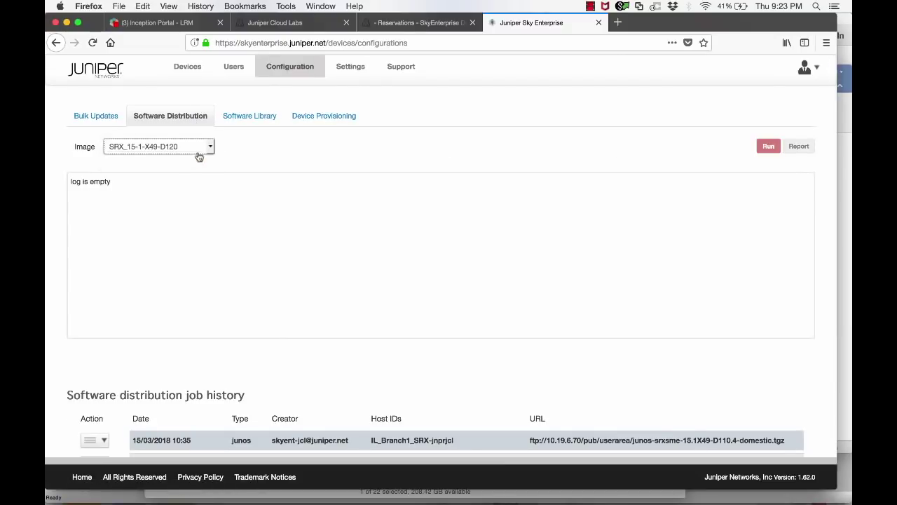
click(510, 148)
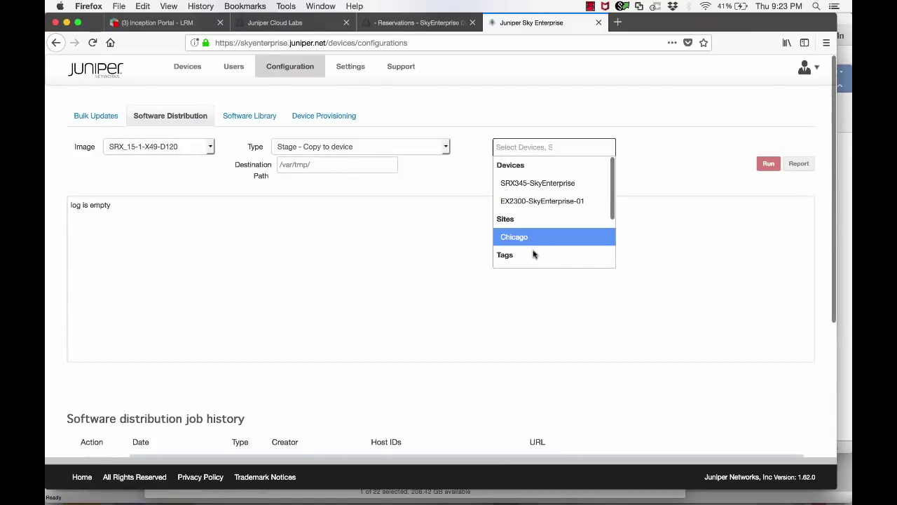
scroll(533, 255, down, 3)
click(527, 224)
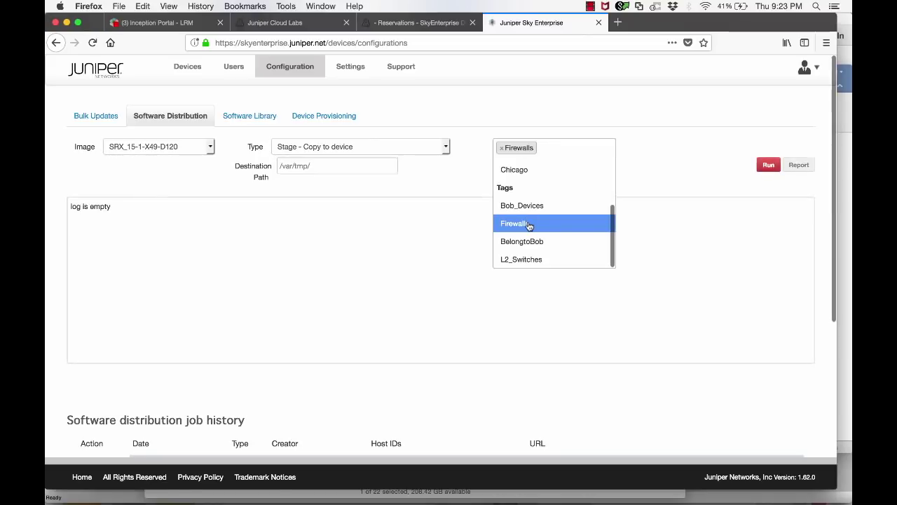
click(642, 203)
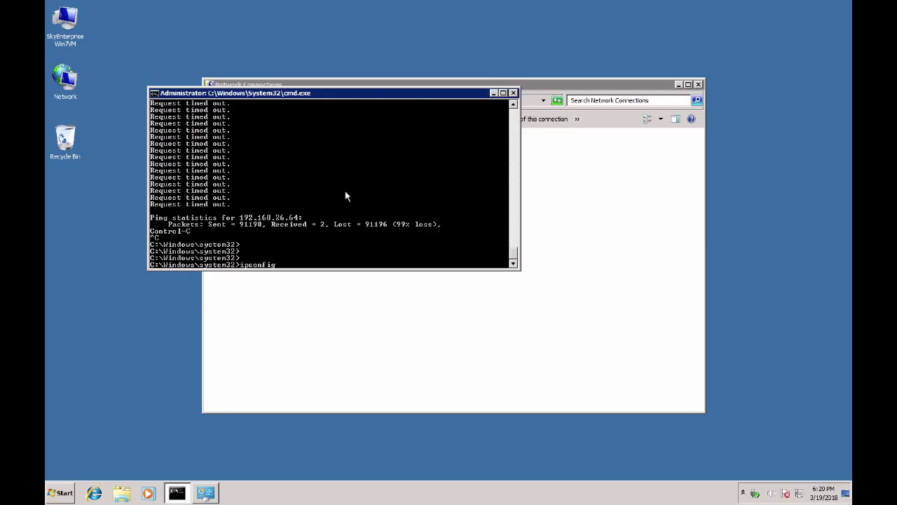
In the Windows endpoint's command prompt, run ipconfig and examine the Data Connection adapter's address settings
key(Return)
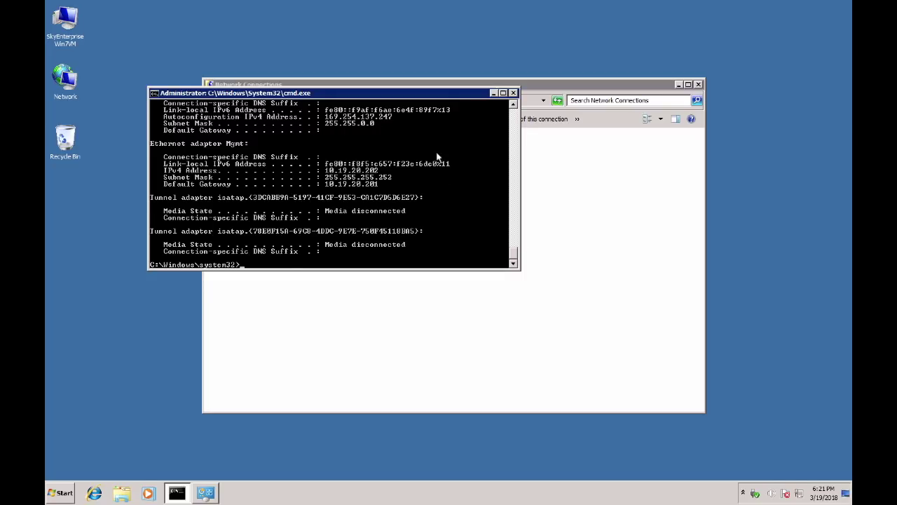
scroll(436, 158, up, 1)
scroll(436, 157, up, 5)
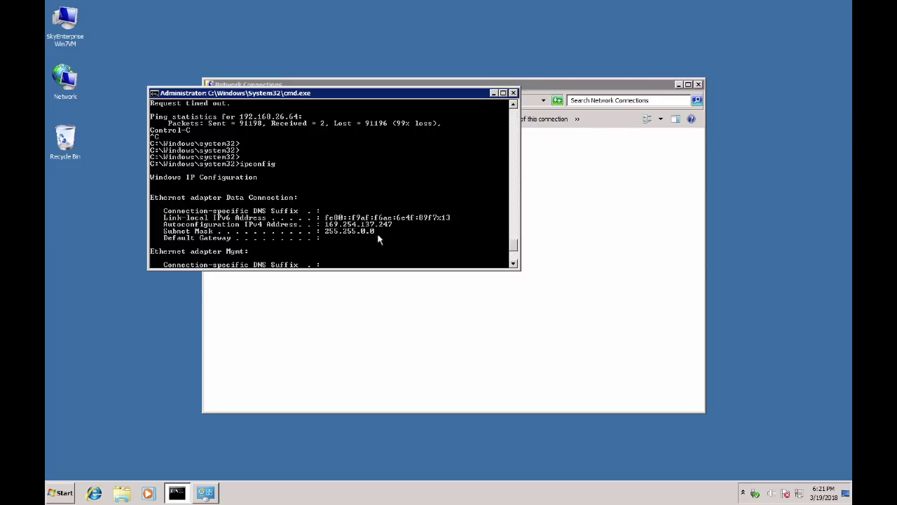
key(alt+space)
key(e)
key(k)
drag(373, 247, 159, 185)
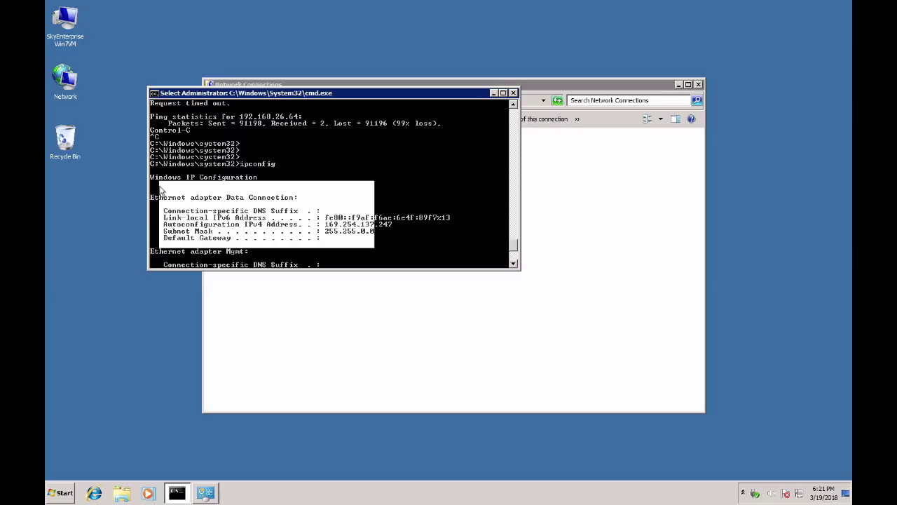
key(Return)
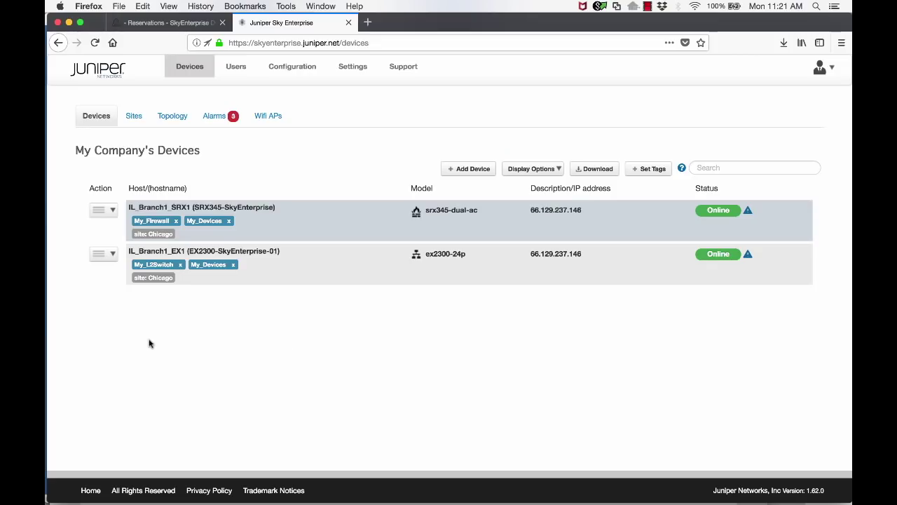
In Juniper Sky Enterprise, open the interface and VLAN configuration of IL_Branch1_EX1 and filter the interfaces by ge-0/0/2
click(112, 254)
mouse_move(120, 274)
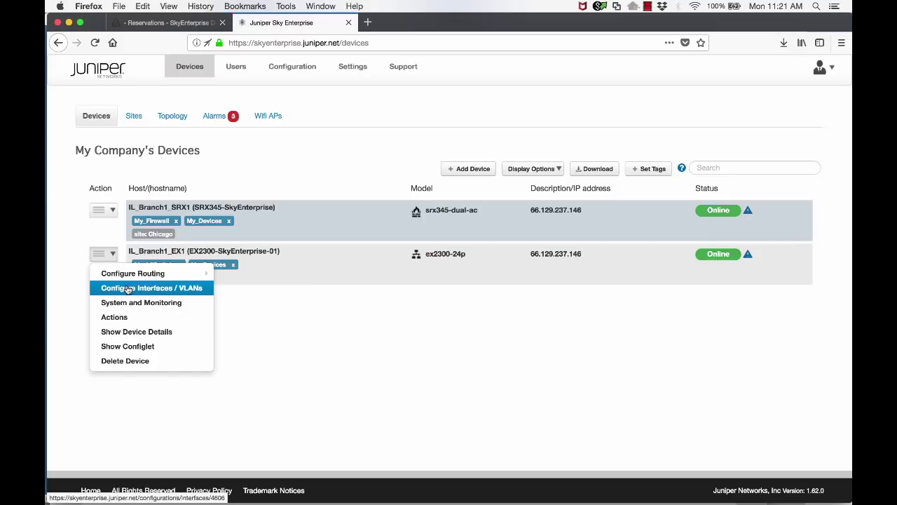
click(128, 290)
click(725, 188)
text(ge-0/)
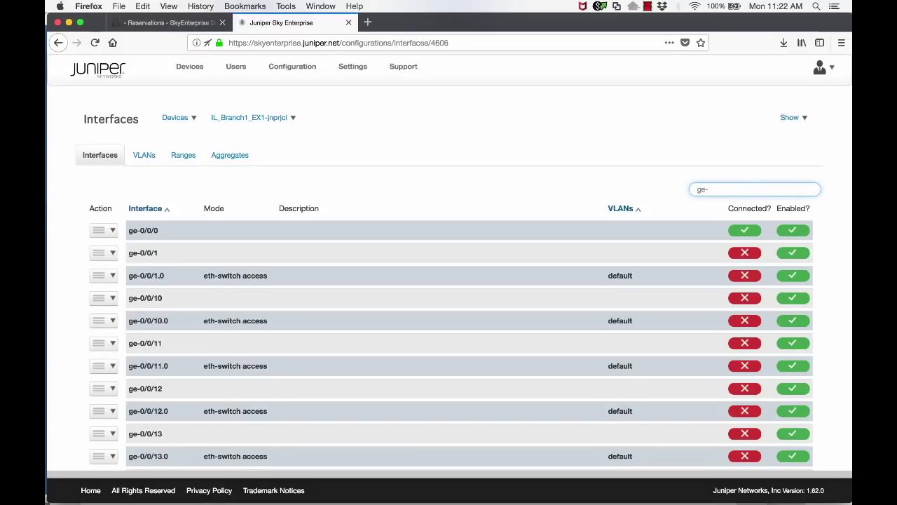
text(0/2)
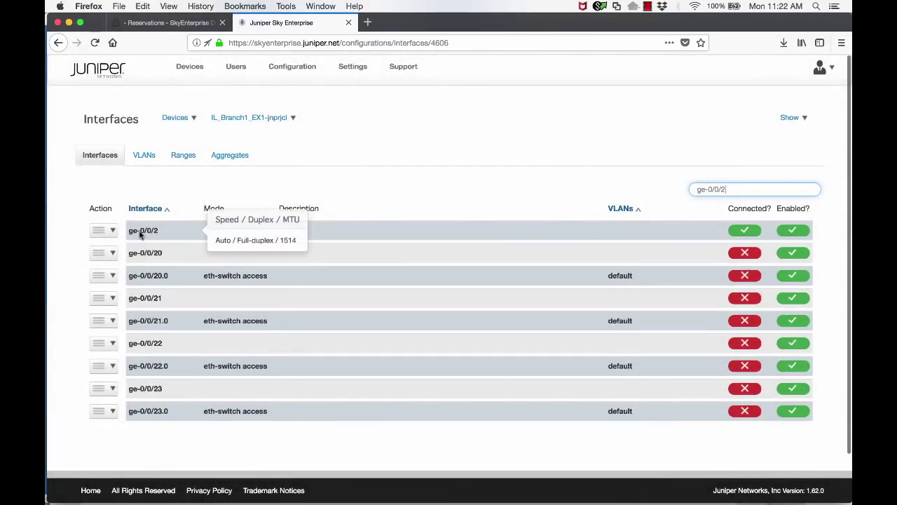
Create a unit on ge-0/0/2 described "Connected to Windows Endpoint", with VLAN V20 (20) and Access interface mode, and save it
click(114, 231)
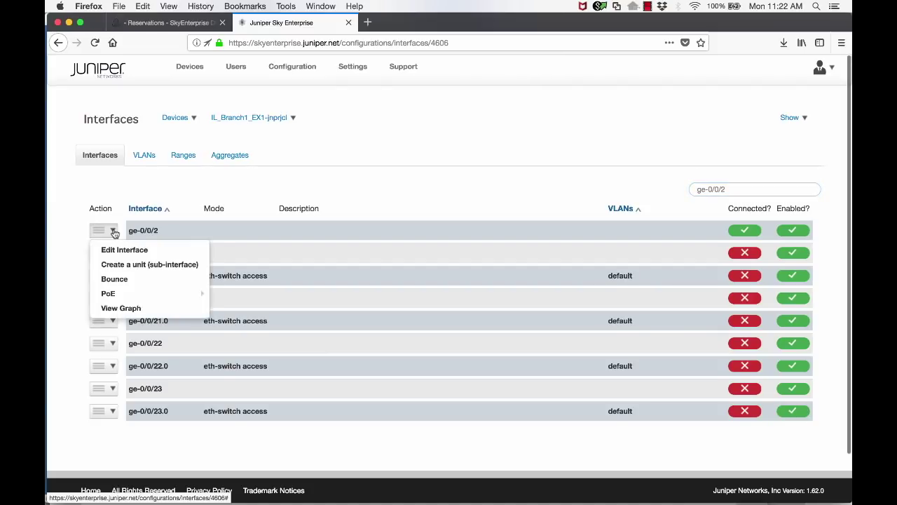
click(117, 264)
text(Connected to Windows Endpoint)
click(356, 253)
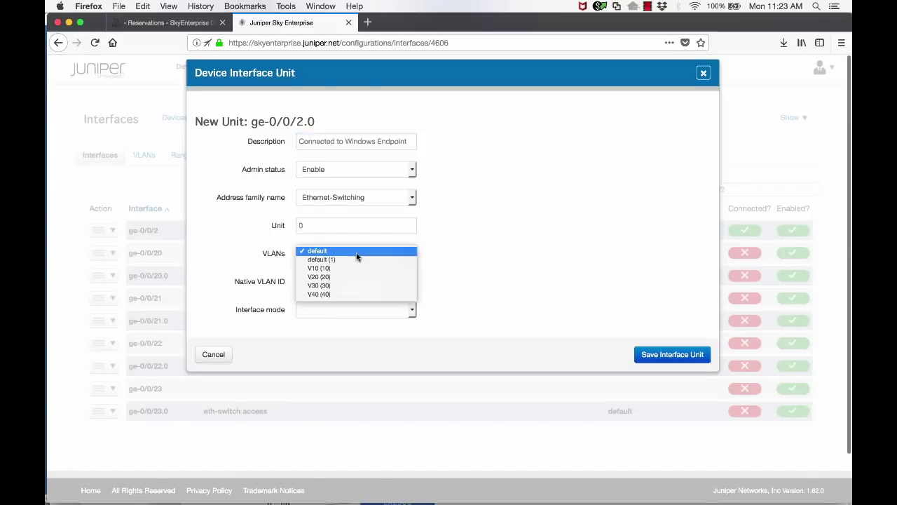
click(347, 276)
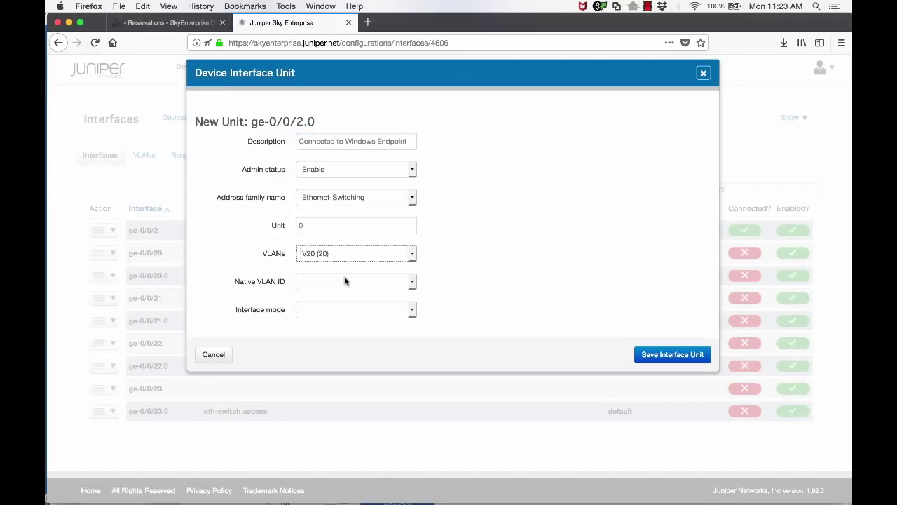
click(351, 314)
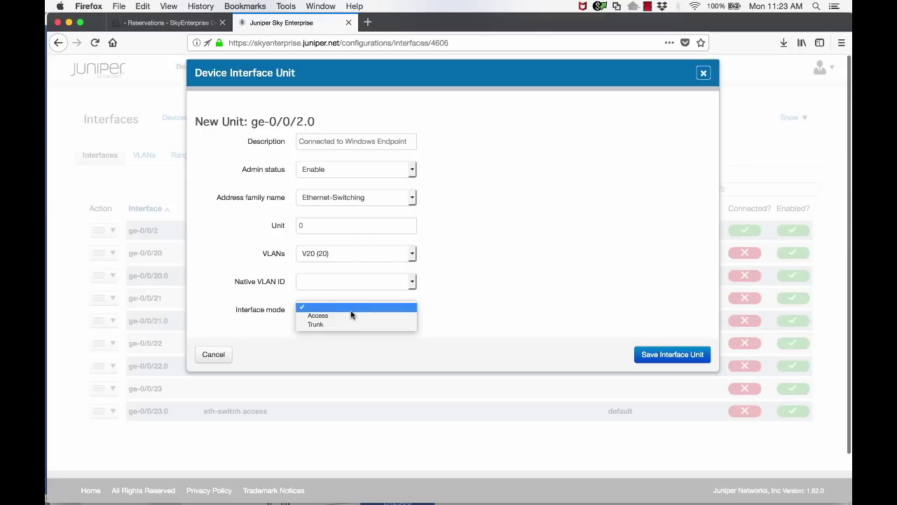
click(350, 317)
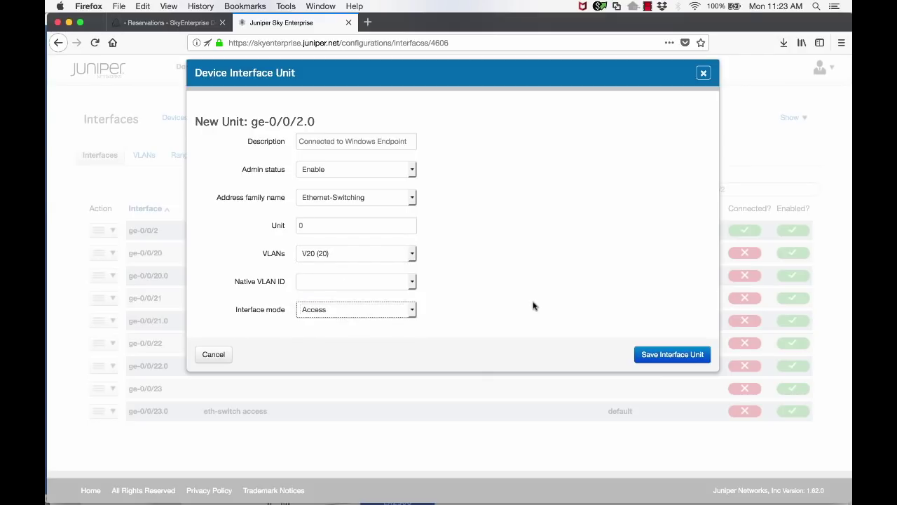
click(674, 357)
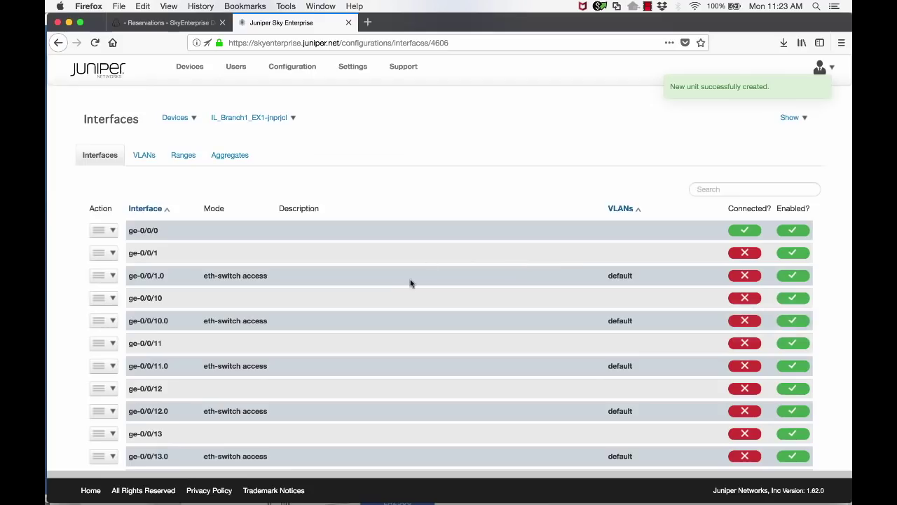
In the SKE_JCL_Windows remote desktop, ping 192.168.26.64 continuously and open the Sky Enterprise JCL on AWS bookmark in Internet Explorer
key(super+Tab)
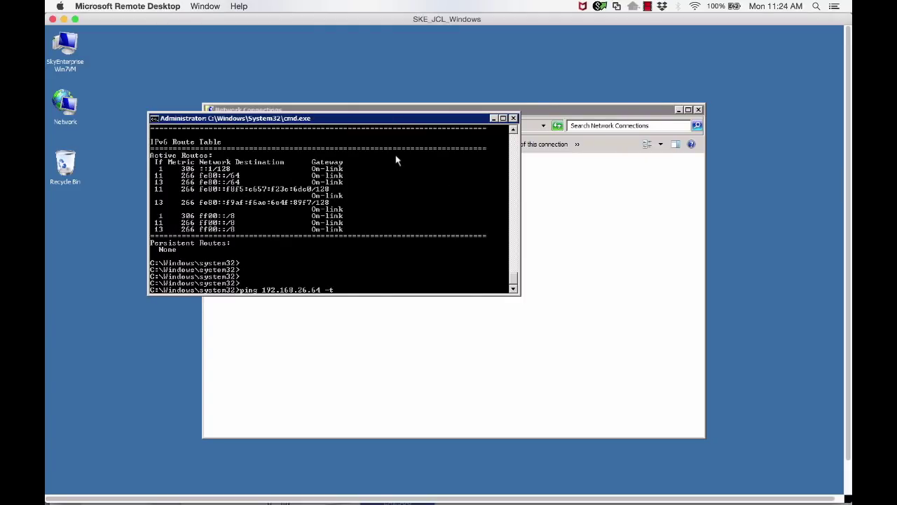
key(Return)
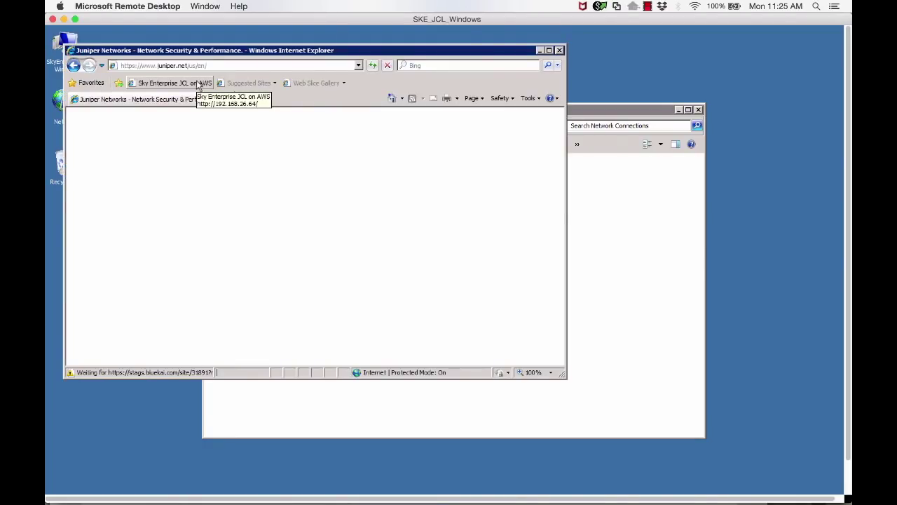
click(200, 84)
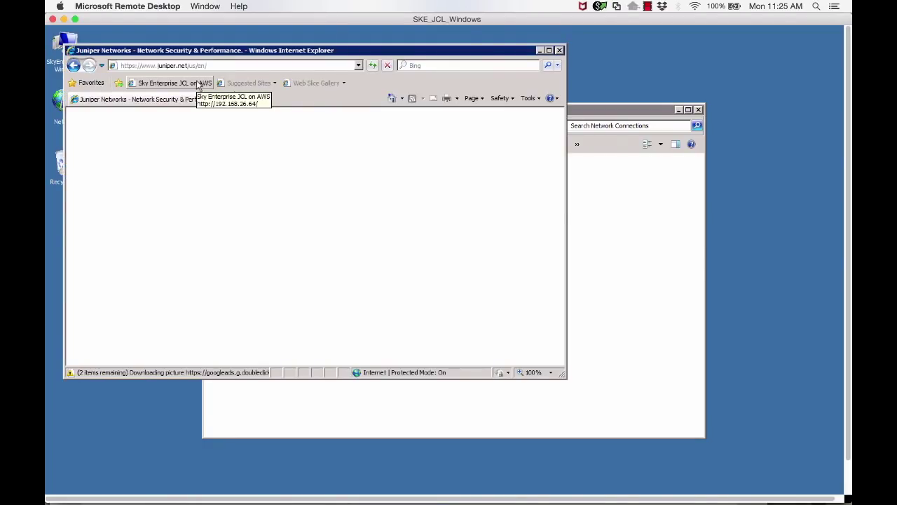
click(113, 66)
click(268, 214)
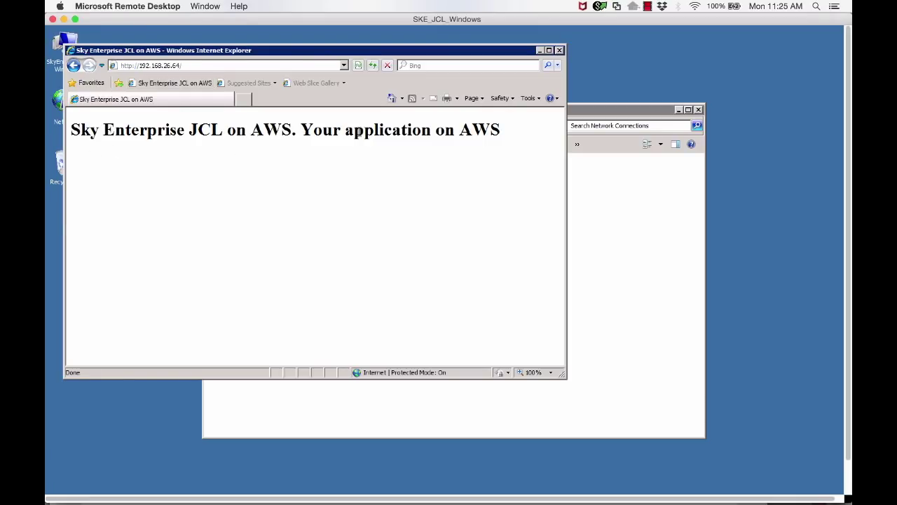
drag(502, 132, 70, 140)
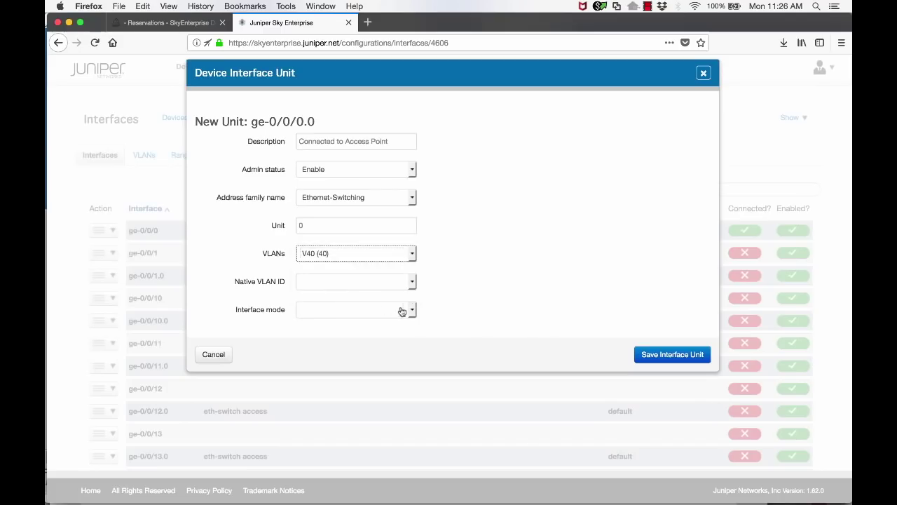
In Juniper Sky Enterprise, set the interface mode of the new ge-0/0/0 unit connected to the access point to Access
click(407, 311)
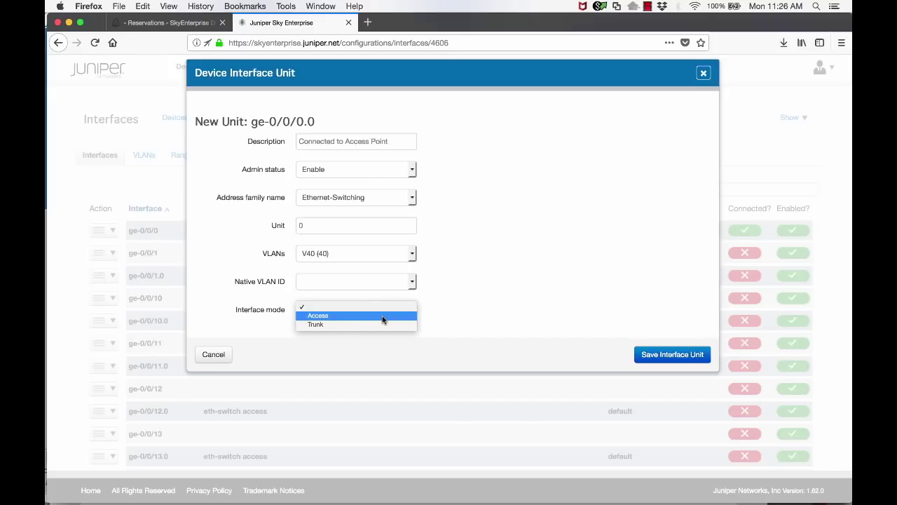
click(382, 316)
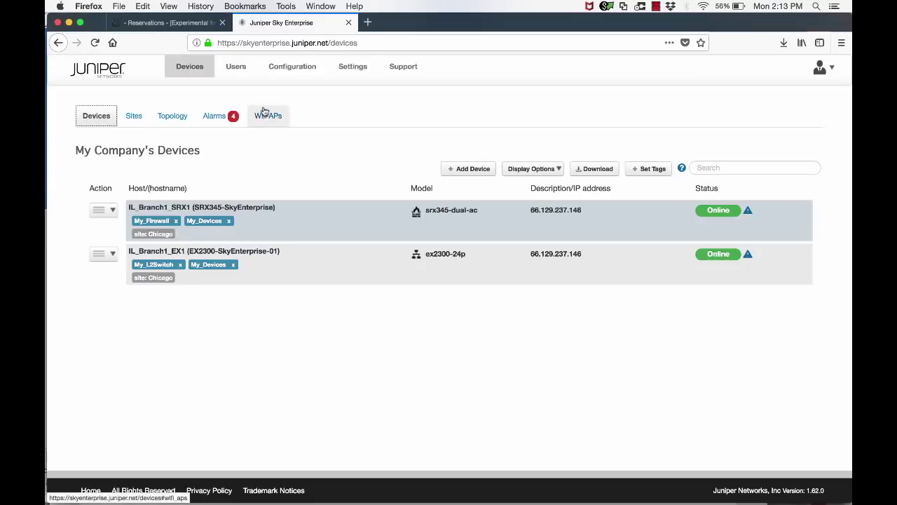
Open the list of Wifi access points and view the device details of AH-303240
click(267, 115)
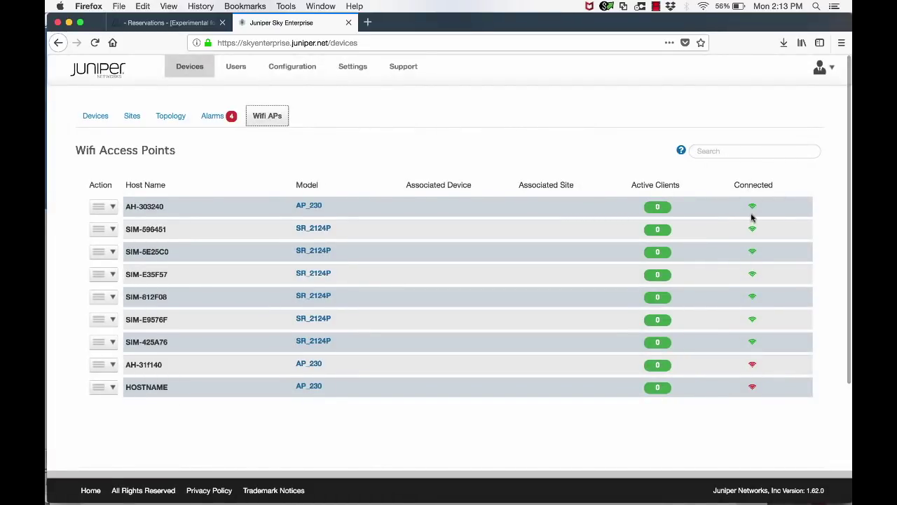
click(112, 207)
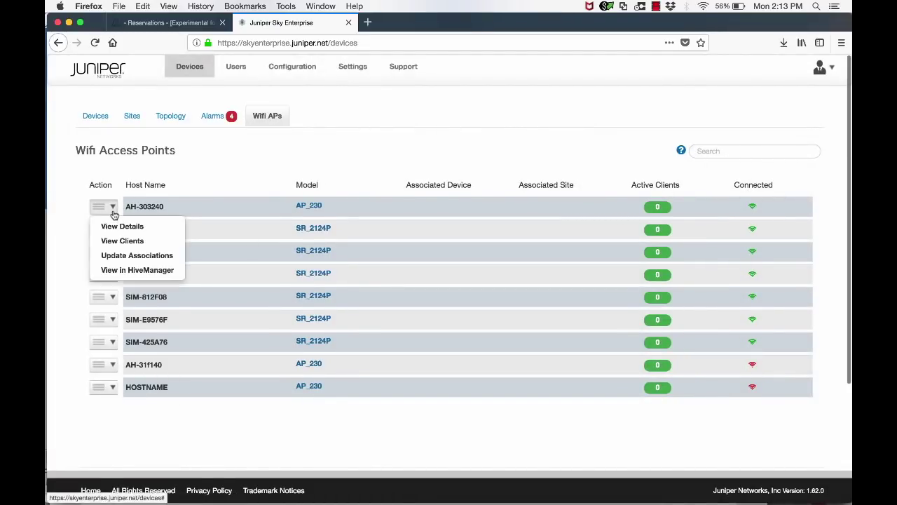
click(120, 225)
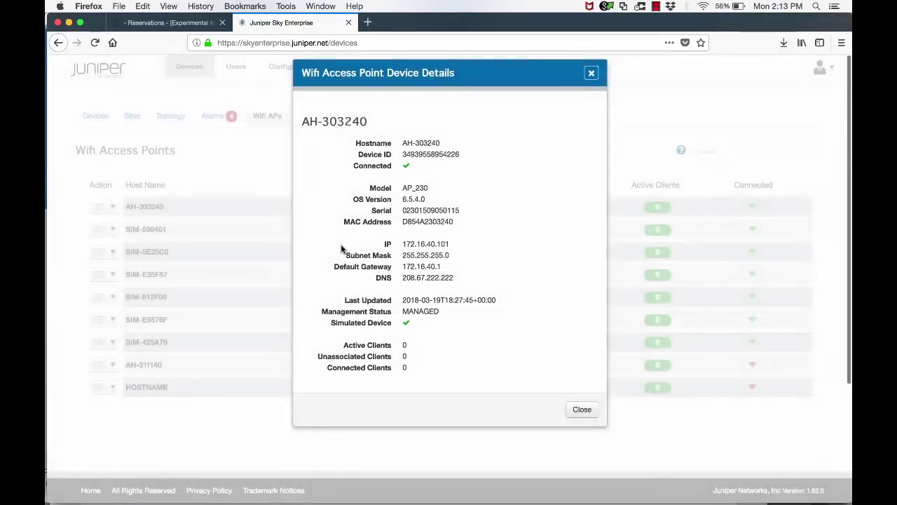
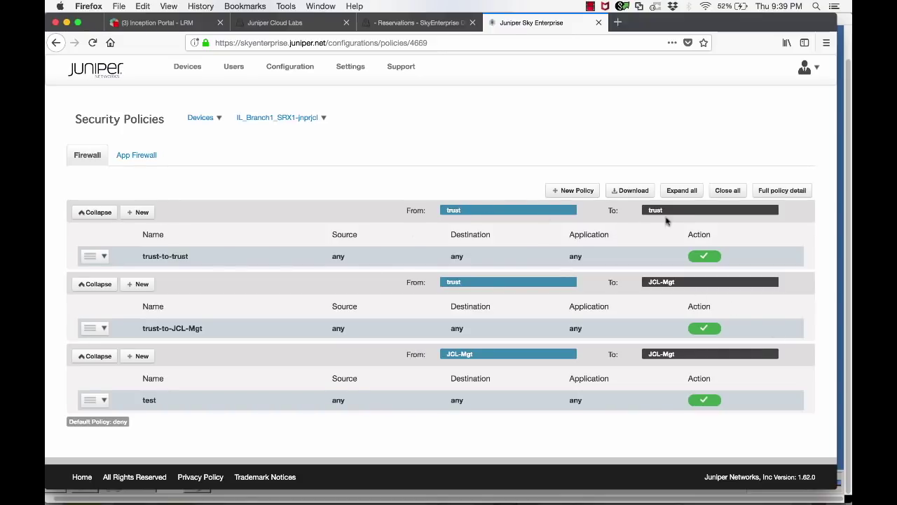
Start a new trust-to-trust firewall policy on IL_Branch1_SRX1-jnprjcl named Block_Ping with Net172_20 as the From Address
click(137, 213)
text(Block_Ping)
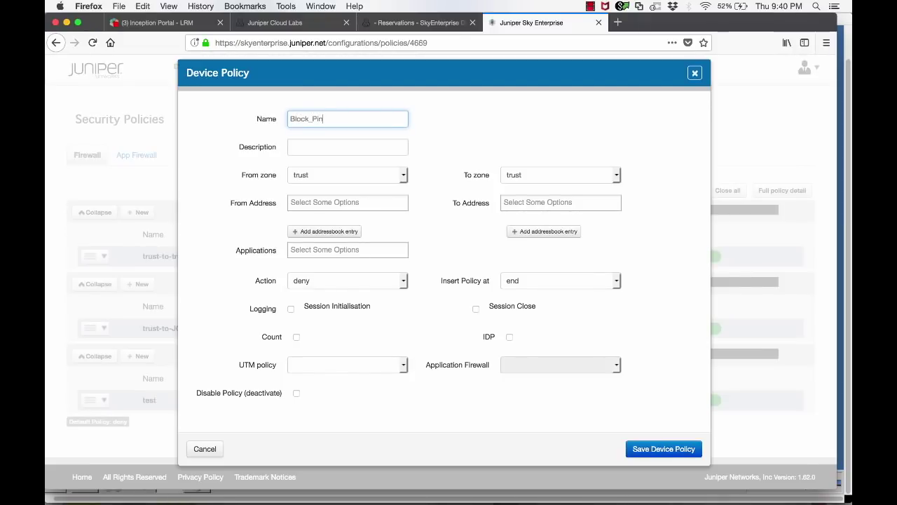
click(349, 204)
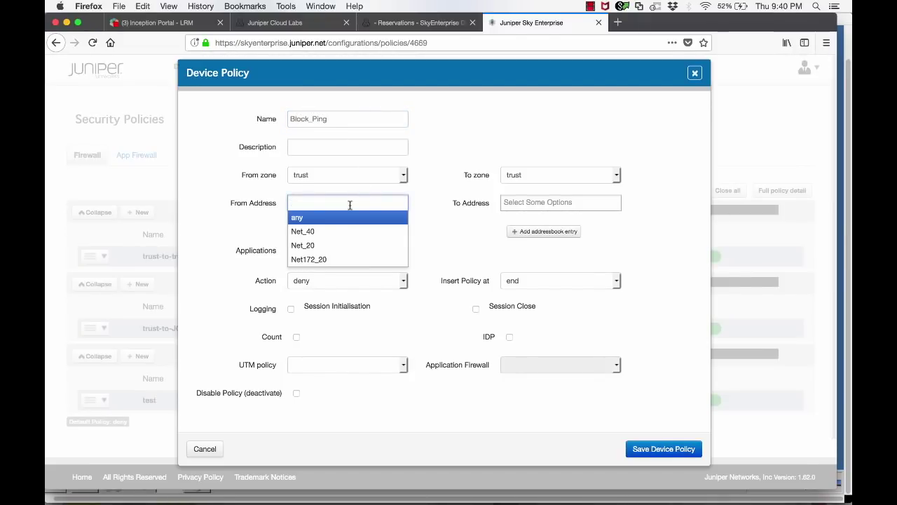
click(336, 260)
Create an address book entry named AWS_Web_Server with IP prefix 192.168.26.64/32 for the policy's To Address
click(530, 202)
click(553, 232)
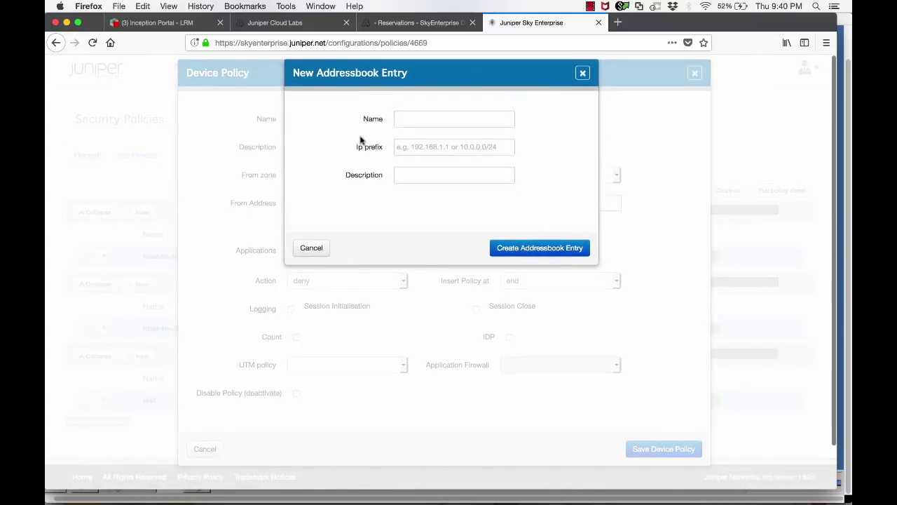
click(428, 122)
text(AW)
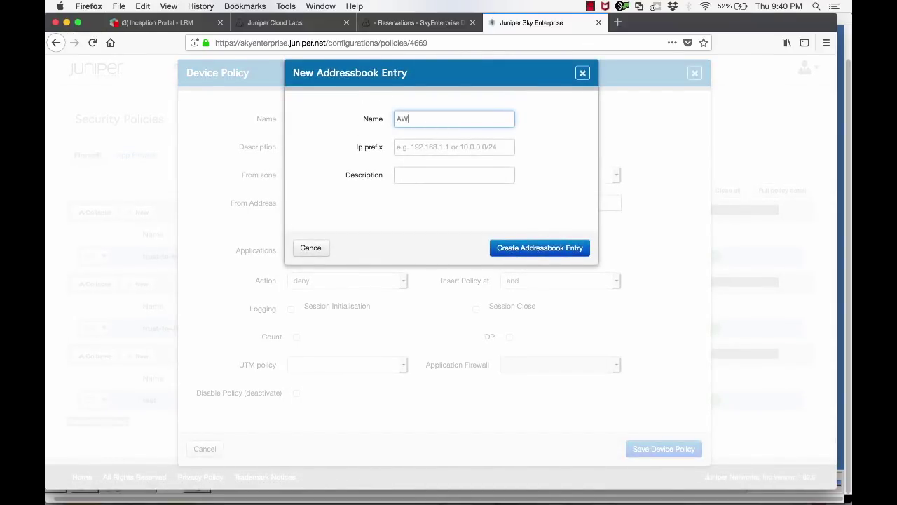
text(S_Web_Server)
key(Tab)
text(172)
key(BackSpace)
key(BackSpace)
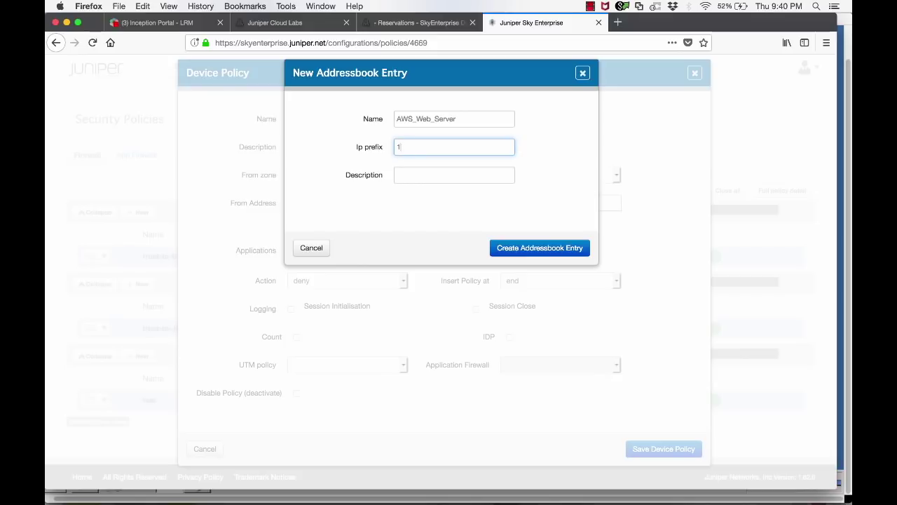
text(92.168.26.64/32)
key(Return)
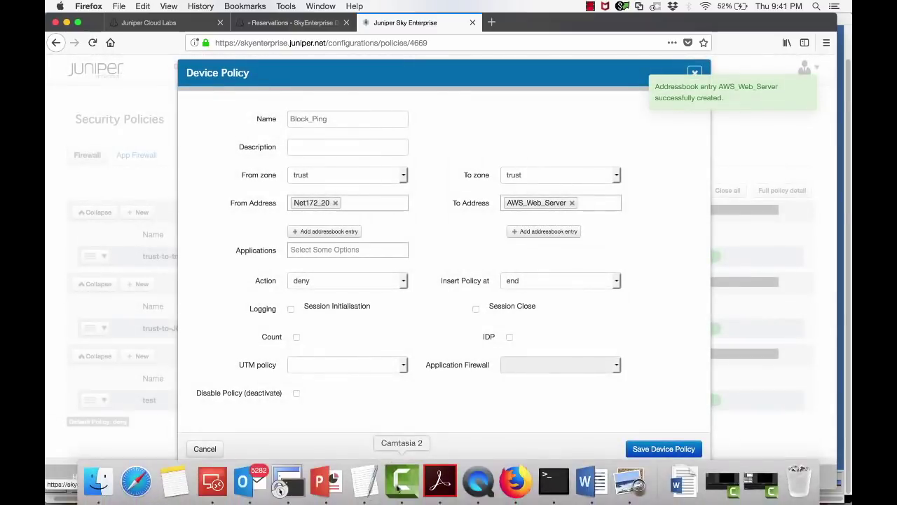
Add the junos-ping application to the Block_Ping policy and save the policy with the deny action
click(393, 244)
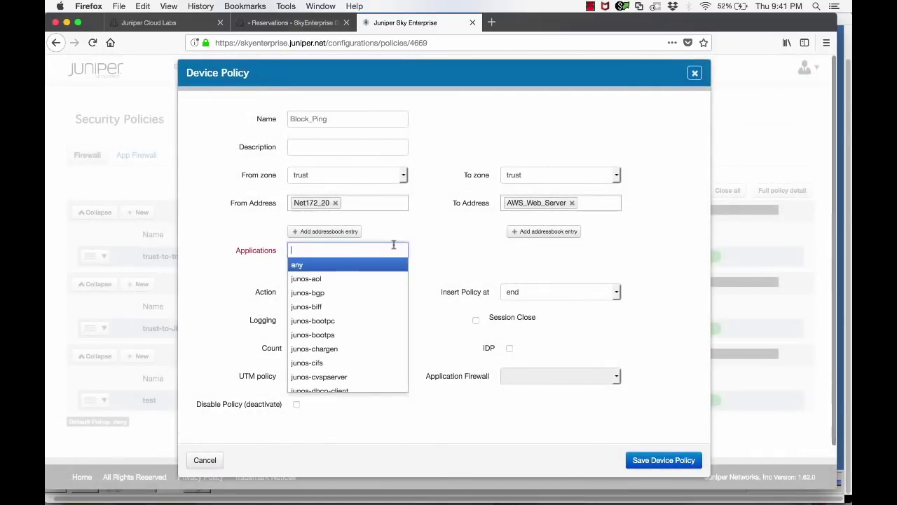
text(junos-ping)
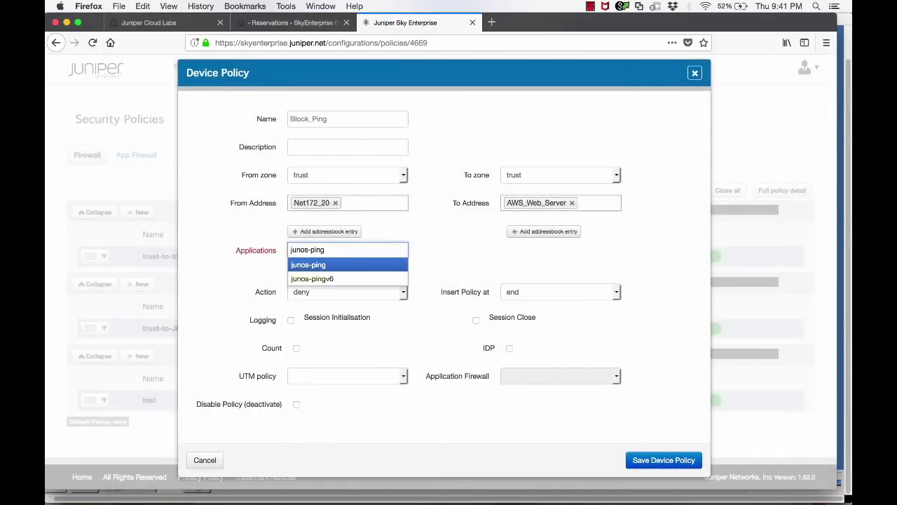
click(345, 265)
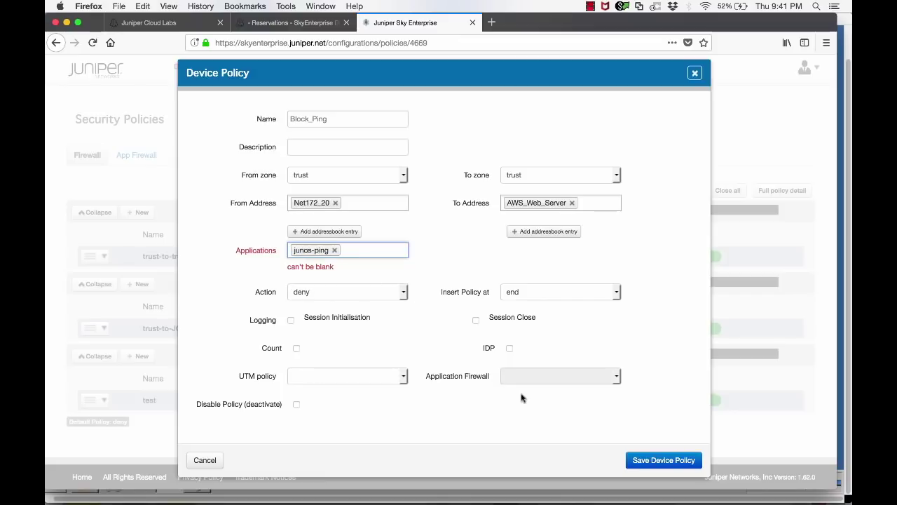
click(652, 460)
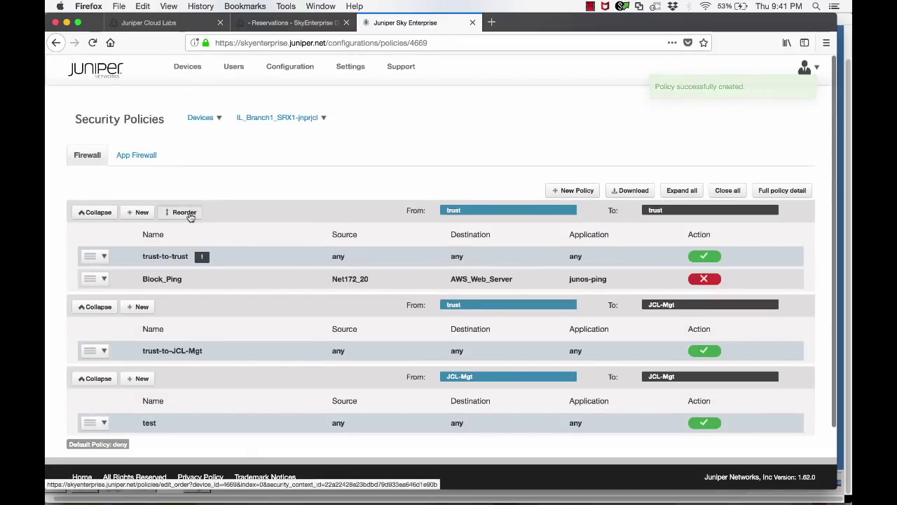
Reorder the trust-to-trust policies so that Block_Ping comes before trust-to-trust, and apply the new order
click(189, 214)
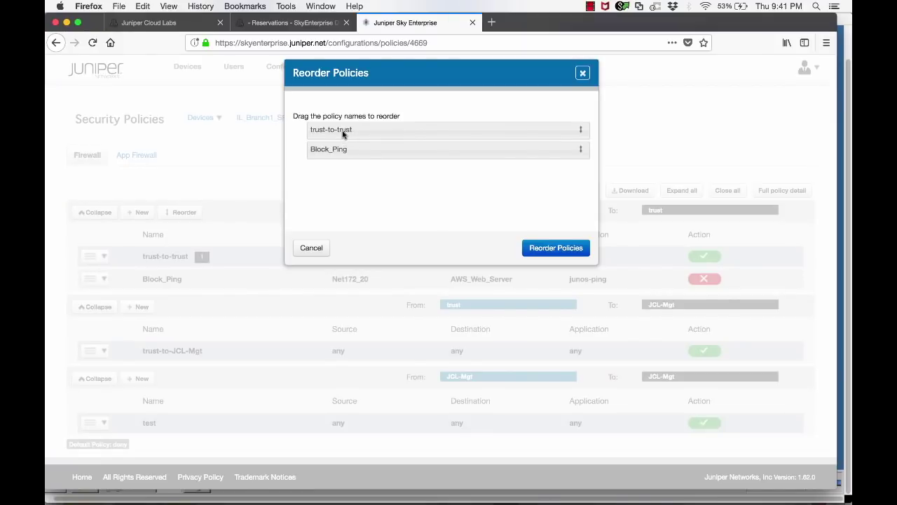
drag(344, 132, 344, 152)
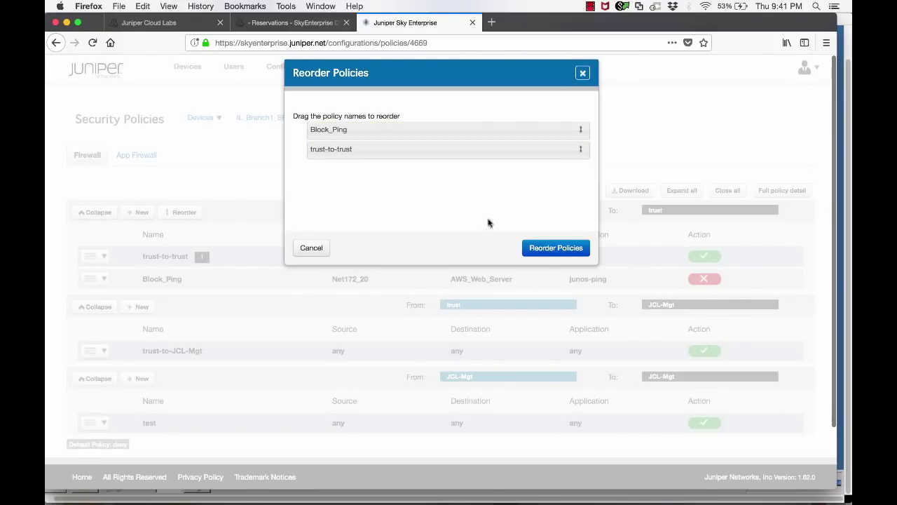
click(544, 252)
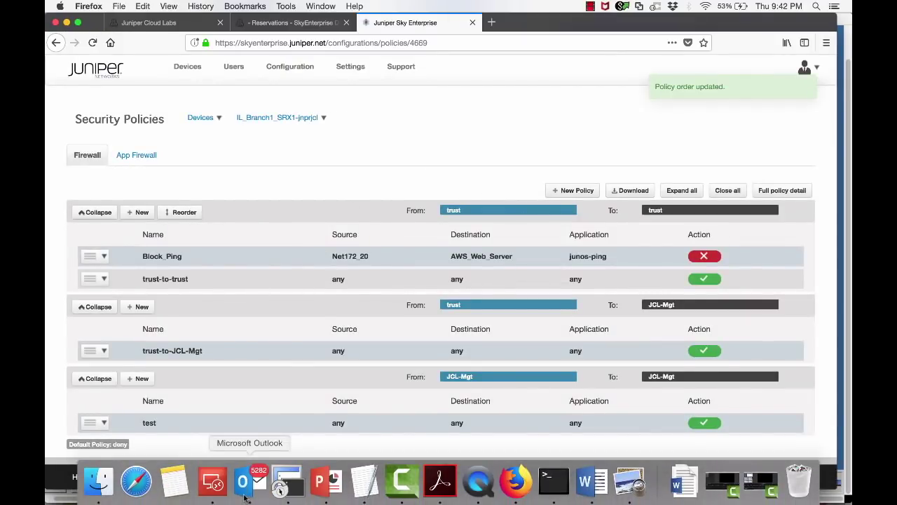
Switch to the SKE_JCL_Windows remote desktop and ping 192.168.26.64 continuously from the command prompt to test the block
click(214, 482)
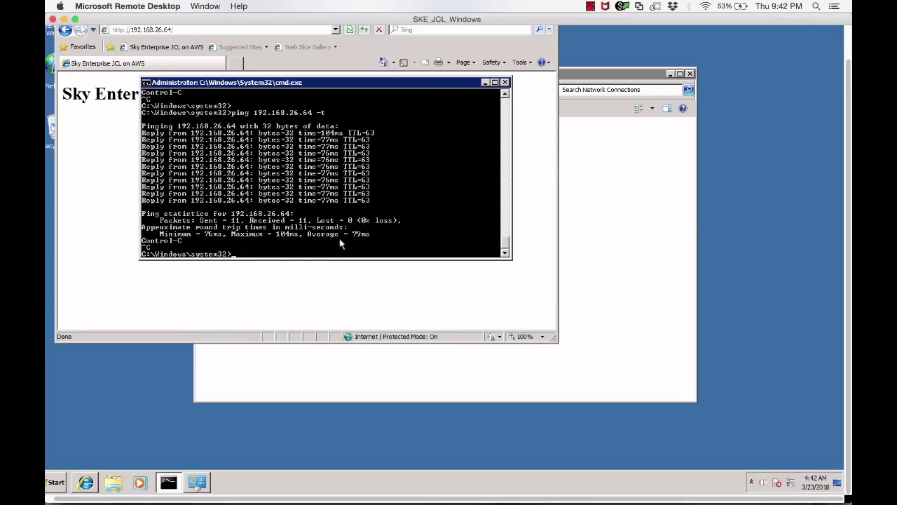
key(Return)
key(Return)
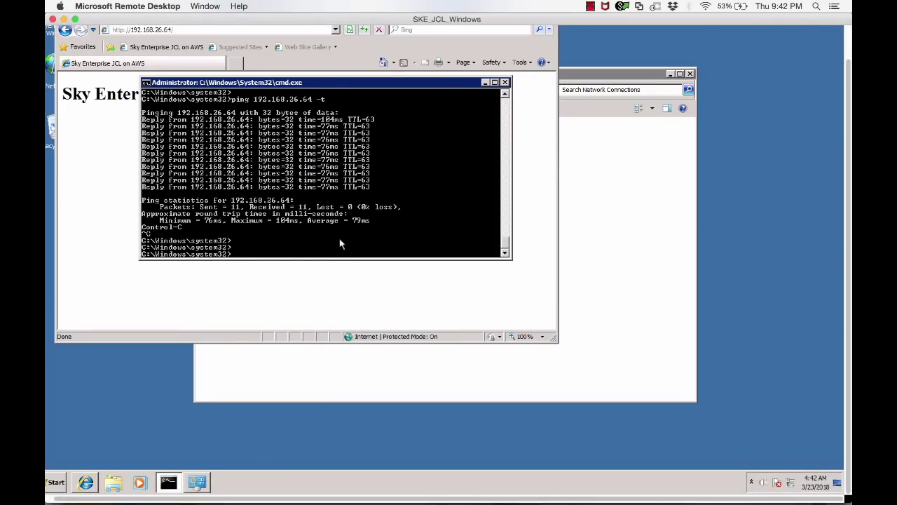
key(Up)
key(Return)
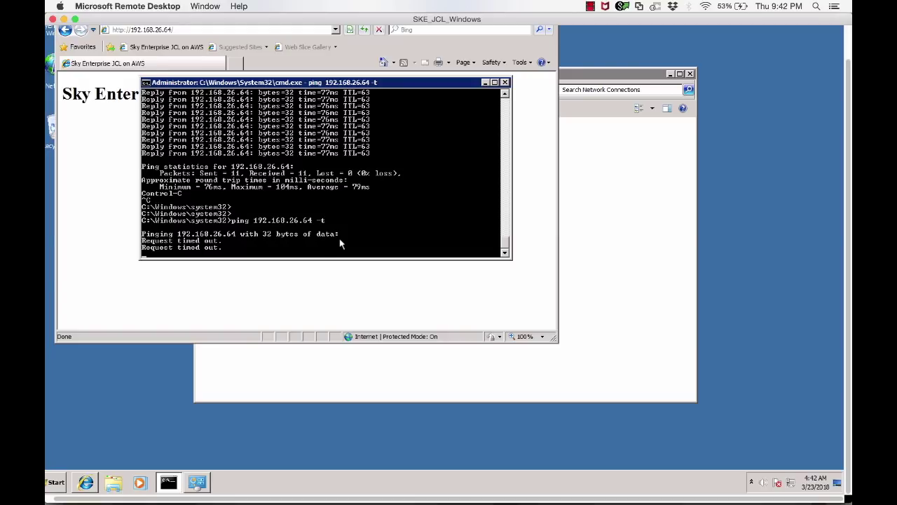
click(198, 29)
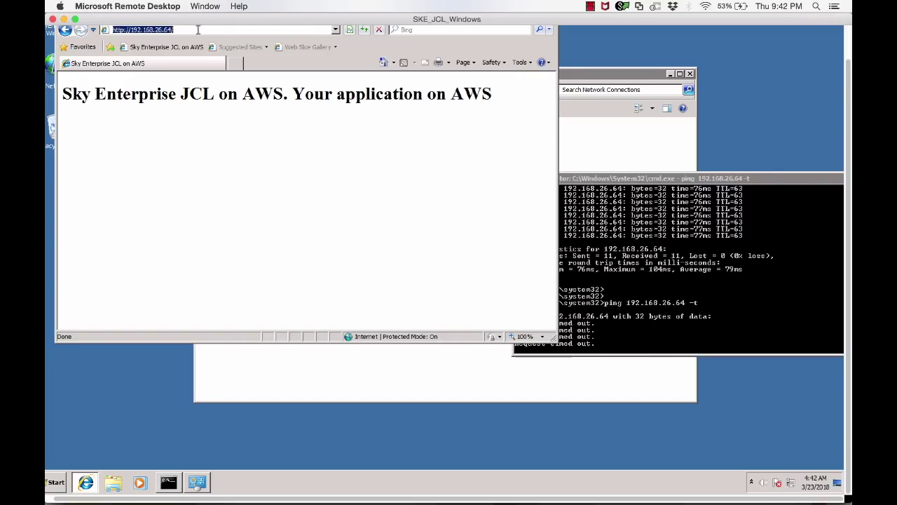
key(Return)
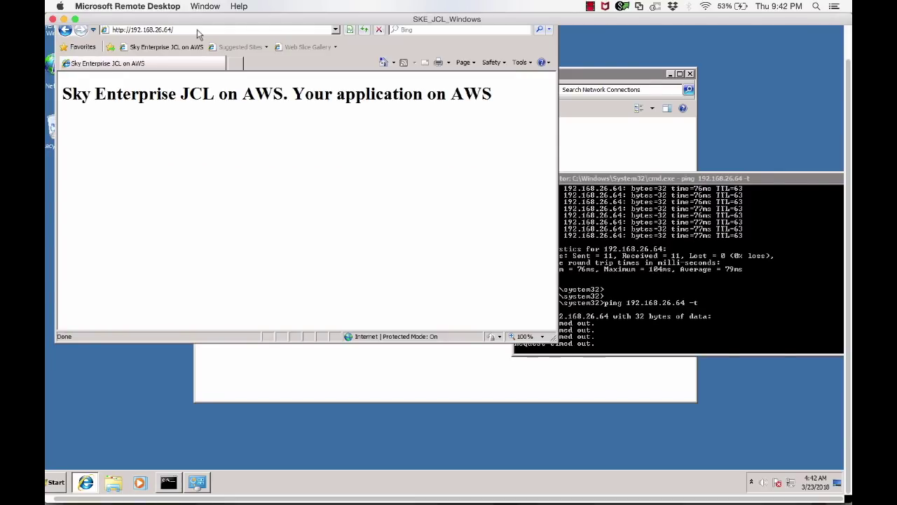
click(198, 30)
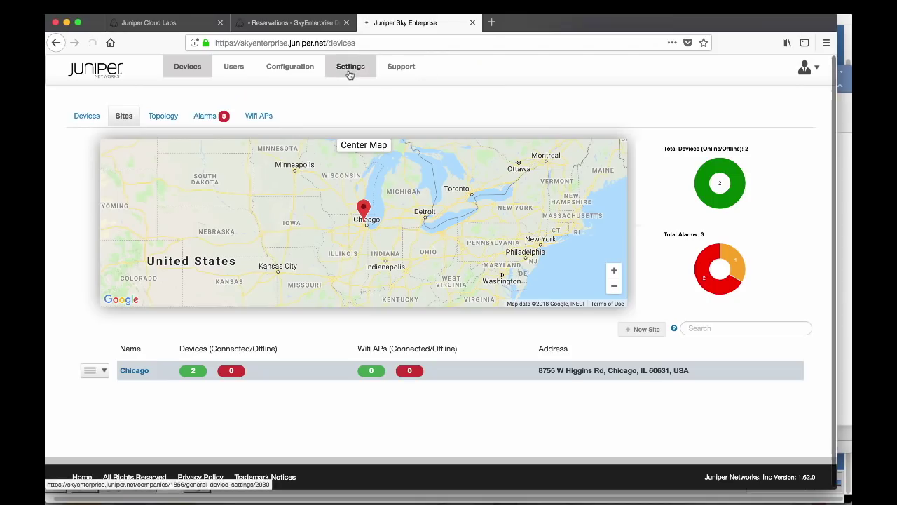
In Juniper Sky Enterprise's general settings, enable commit confirm with a timeout of 5 minutes and update the settings
click(350, 70)
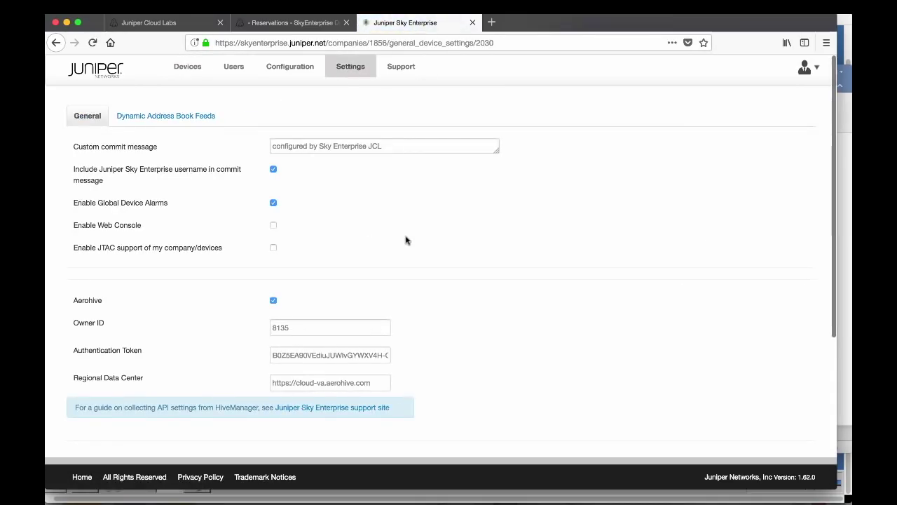
scroll(408, 241, down, 2)
scroll(407, 241, down, 5)
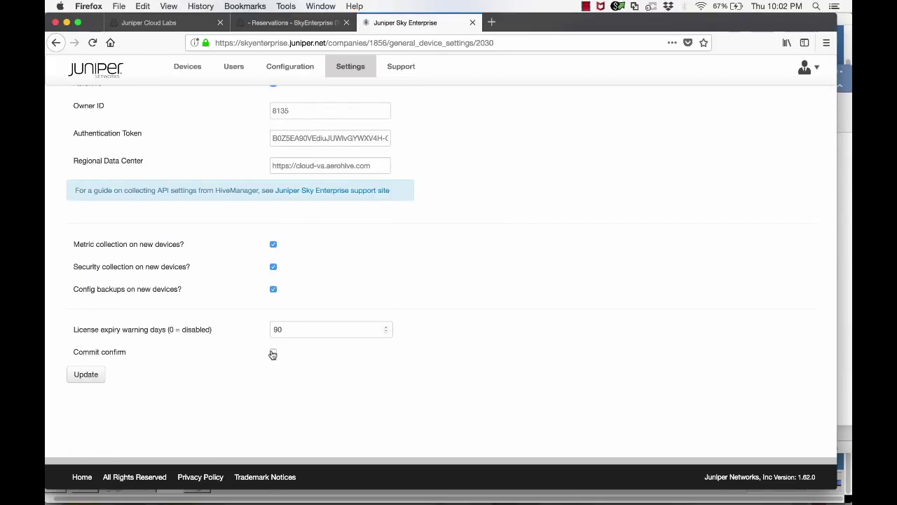
scroll(273, 354, down, 2)
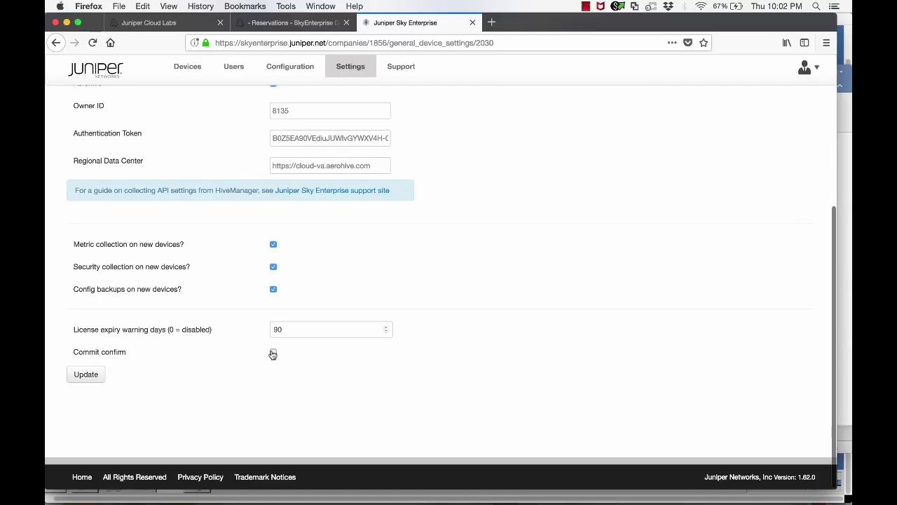
click(272, 353)
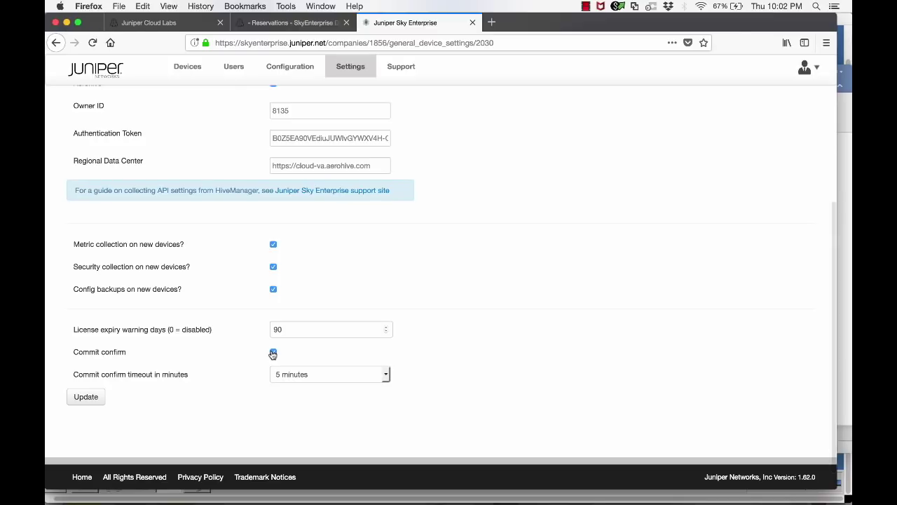
click(294, 375)
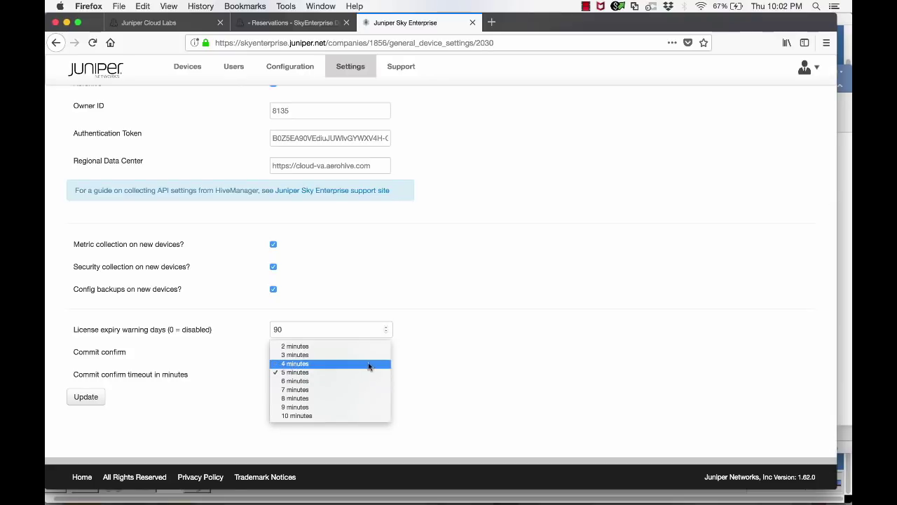
click(329, 373)
scroll(450, 365, down, 2)
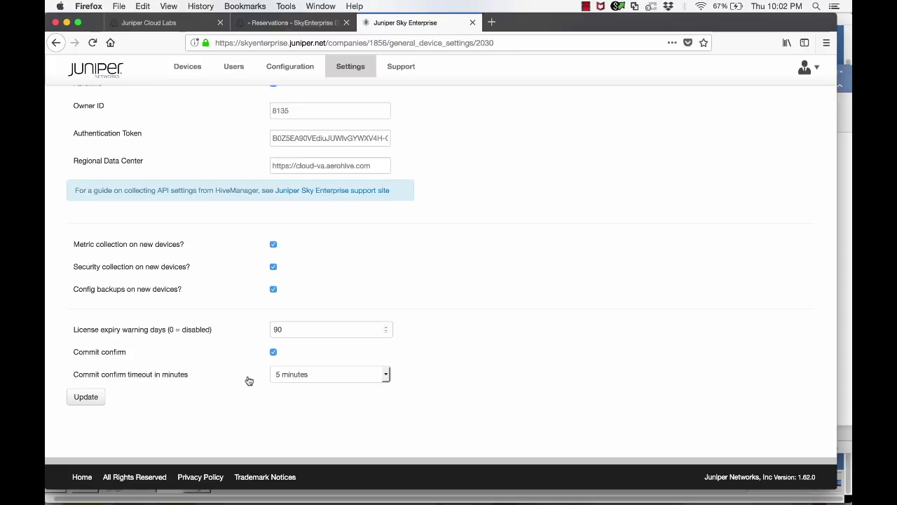
click(79, 402)
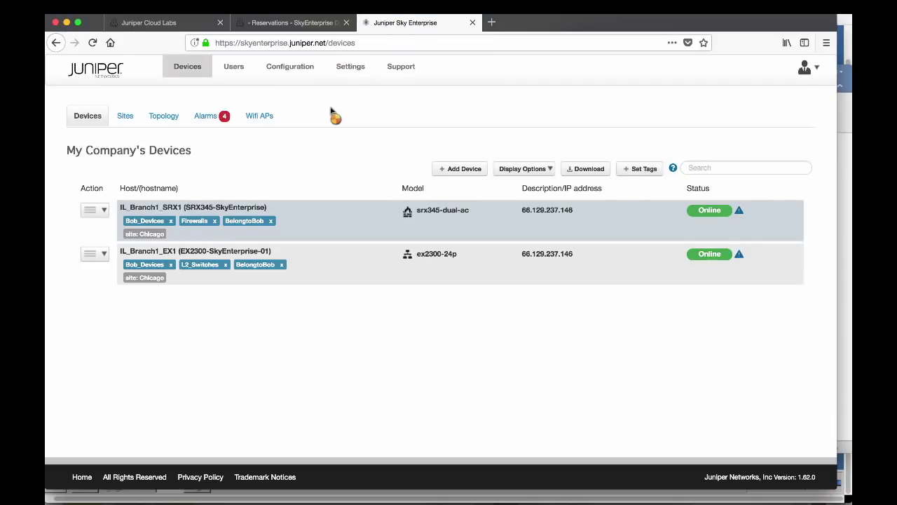
Open the device topology and view the detailed information of the IL_Branch1_SRX1-jnprjcl node
click(169, 125)
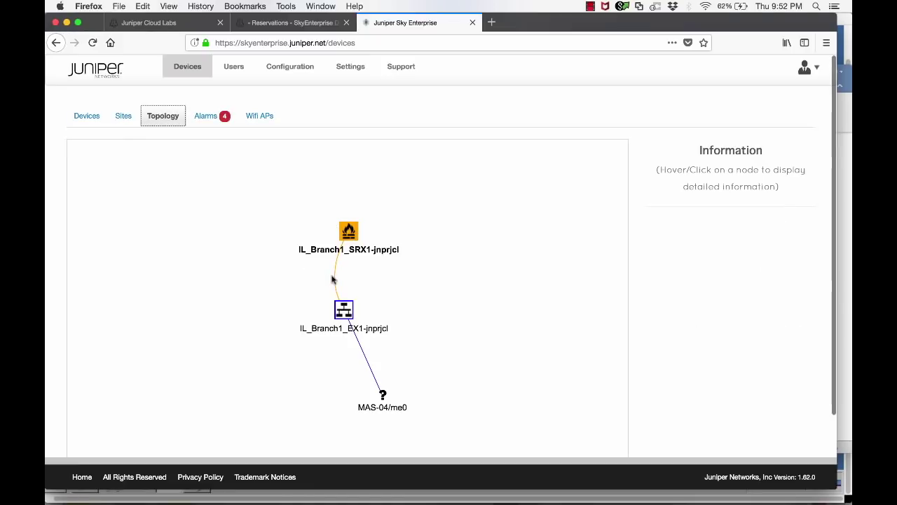
mouse_move(349, 231)
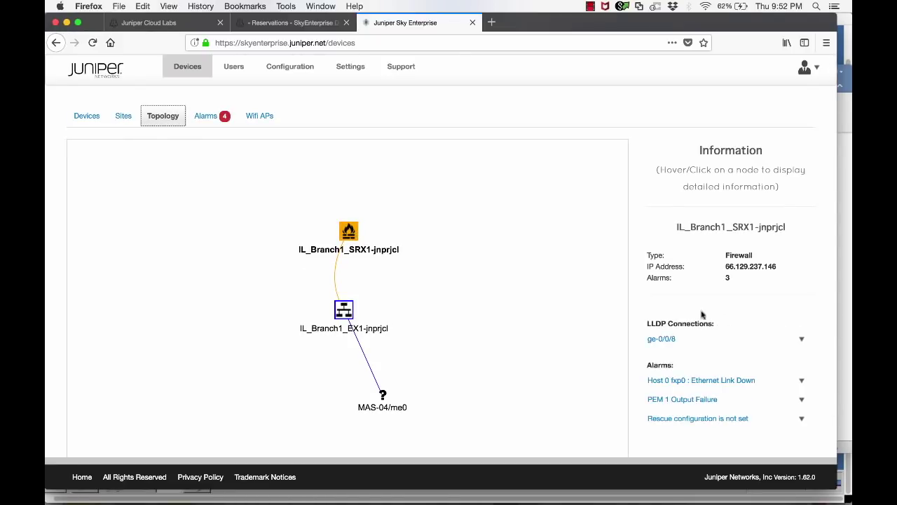
View the interface graph for the firewall's ge-0/0/8 LLDP connection and close it
click(801, 339)
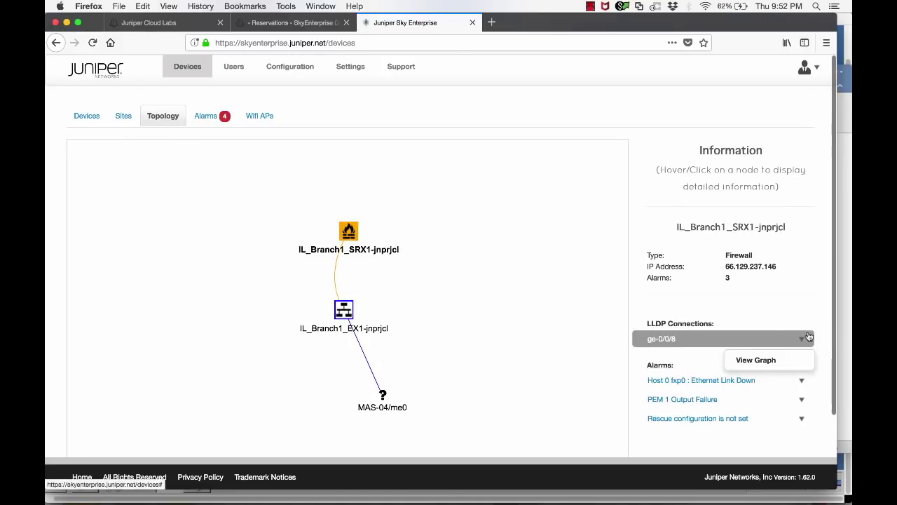
click(749, 360)
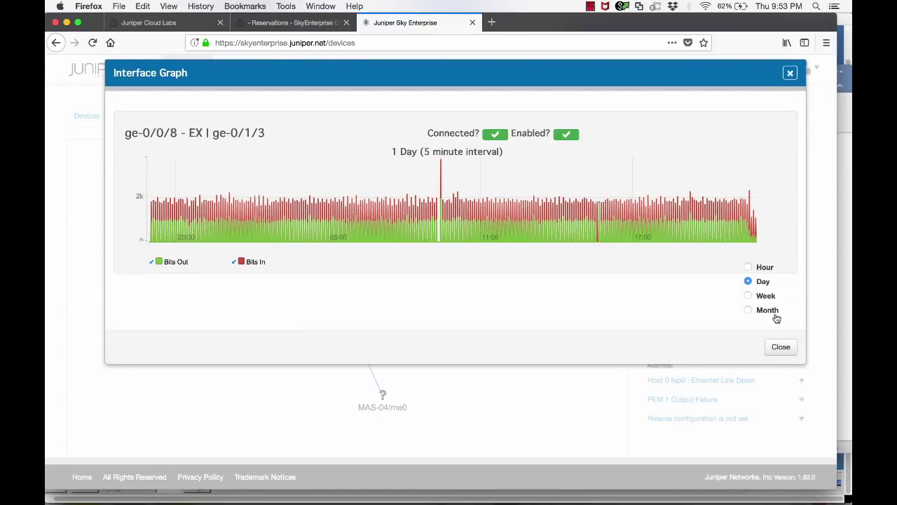
click(792, 75)
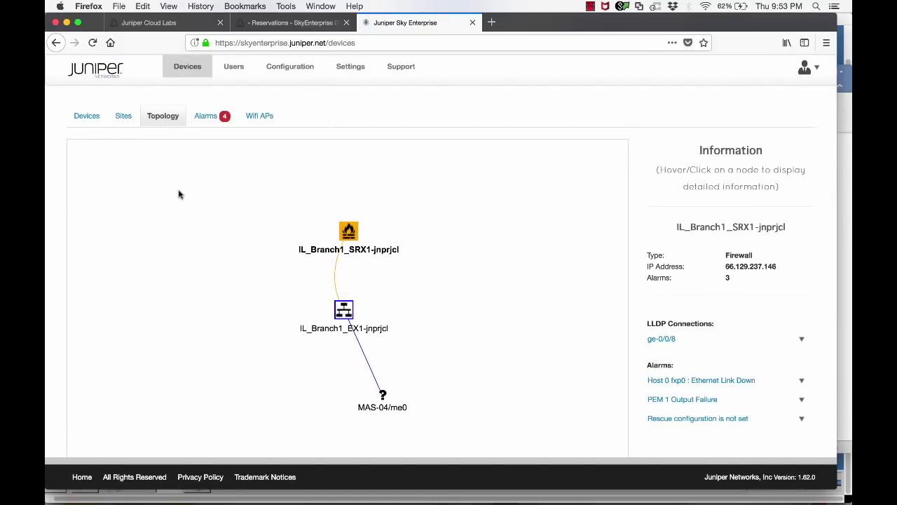
Open system and monitoring for IL_Branch1_SRX1 from the device list and examine its system, environmental and security session graphs
click(80, 121)
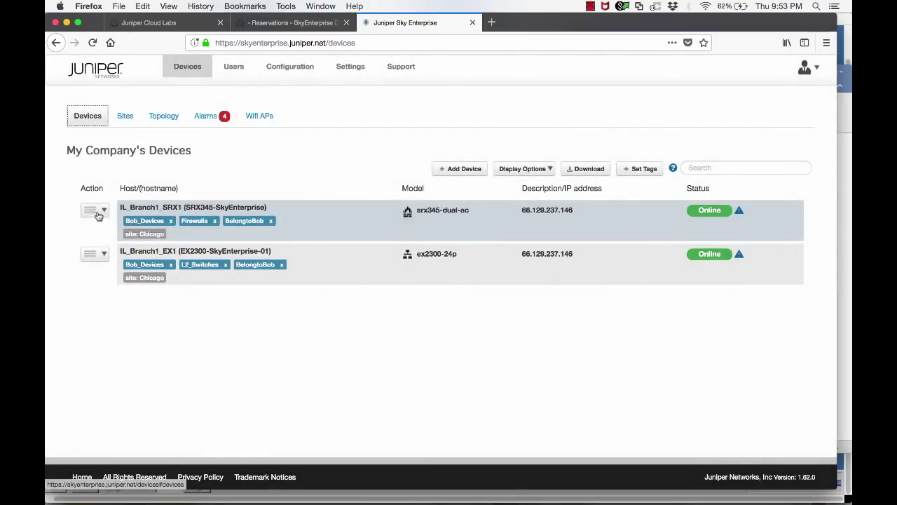
click(98, 210)
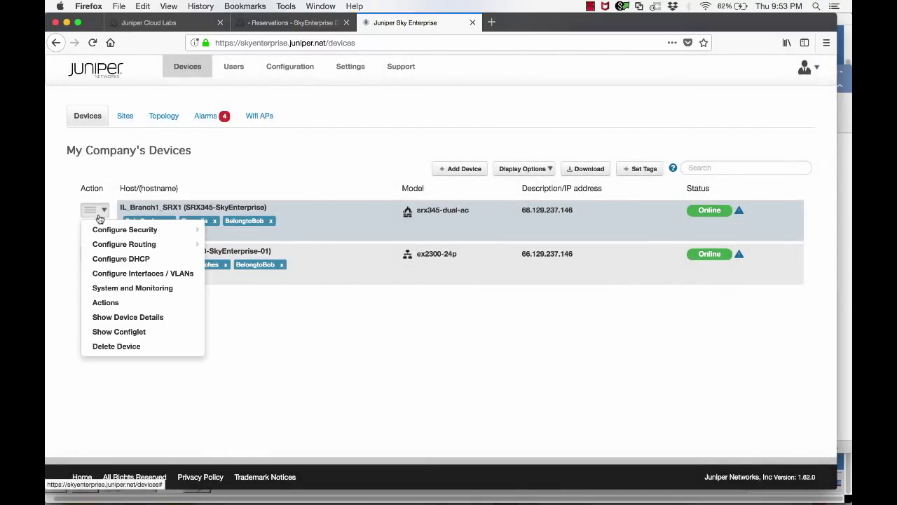
click(108, 288)
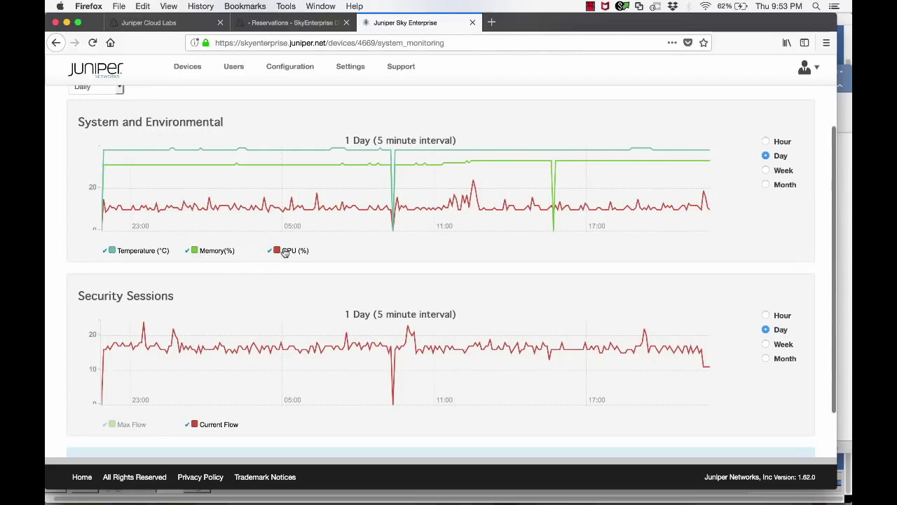
scroll(286, 252, down, 1)
mouse_move(403, 325)
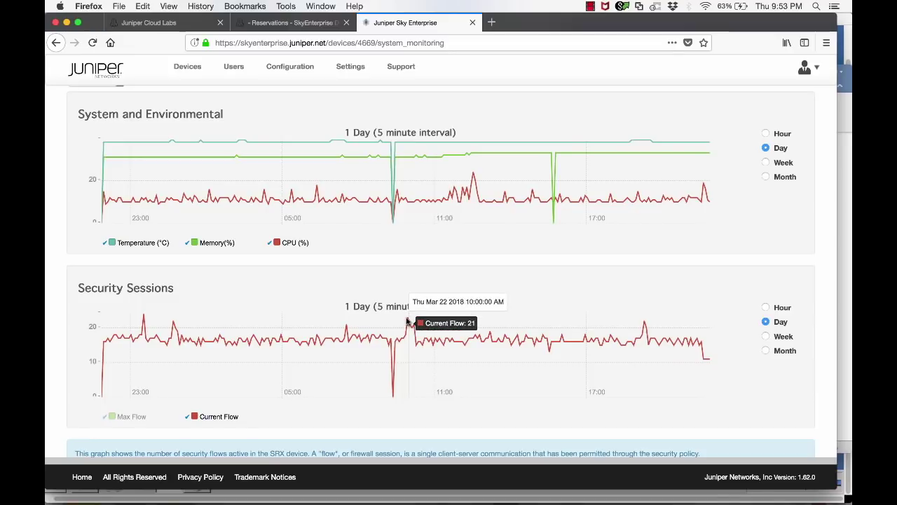
scroll(408, 321, up, 3)
Show the firewall's interface graphs and filter them by ge-0/0/0
click(180, 143)
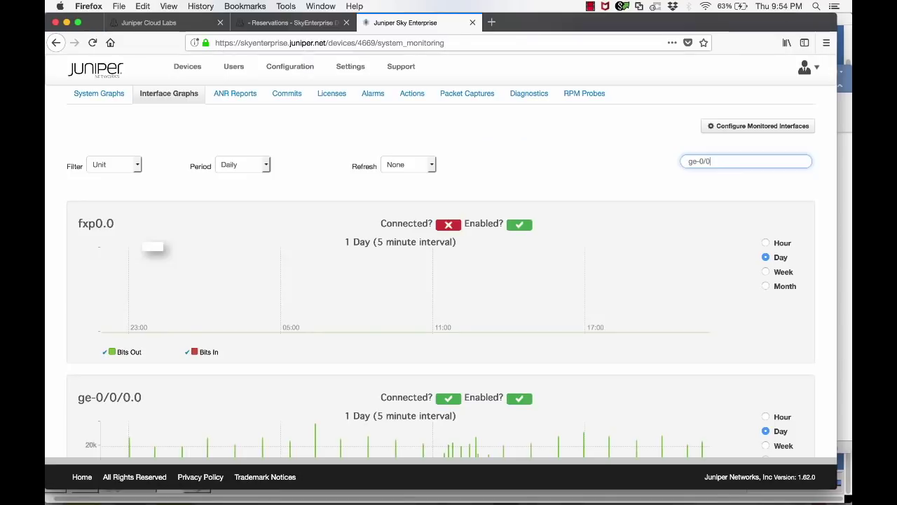
click(661, 183)
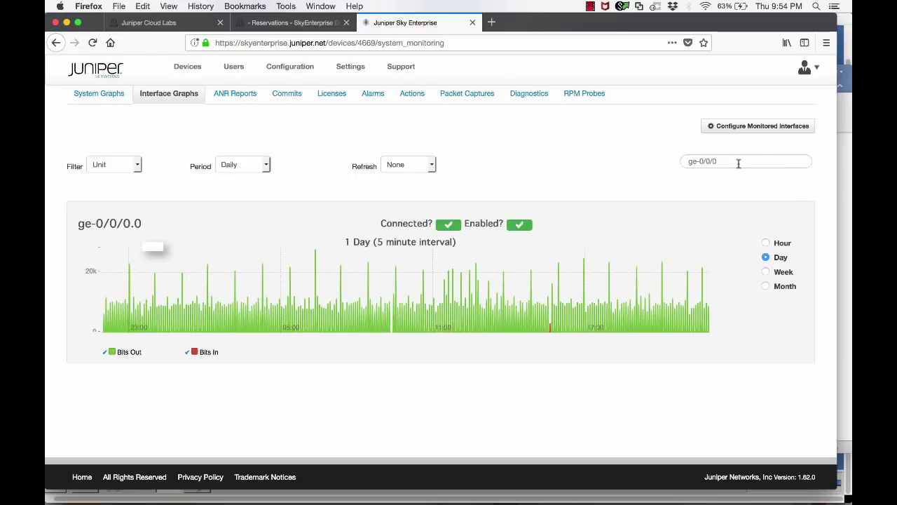
In the monitored interfaces configuration, deselect all interfaces and select only ge-0/0/0
click(736, 126)
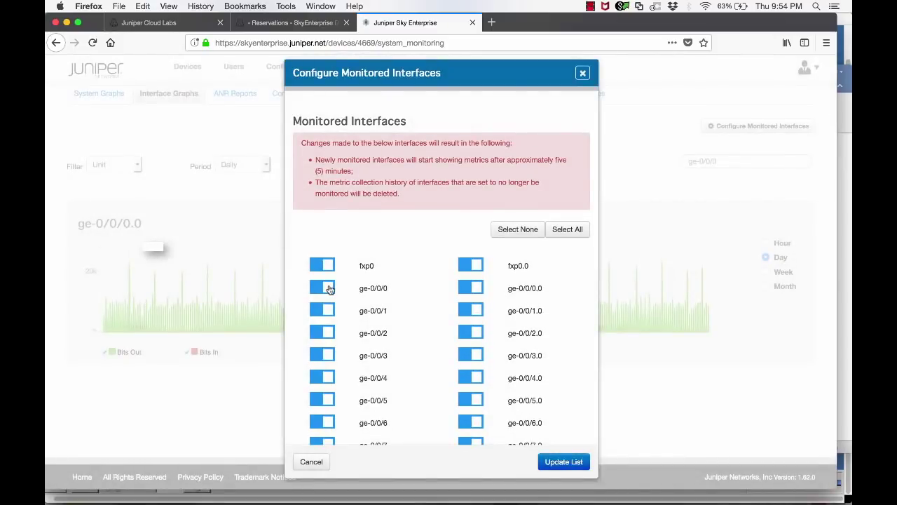
click(516, 228)
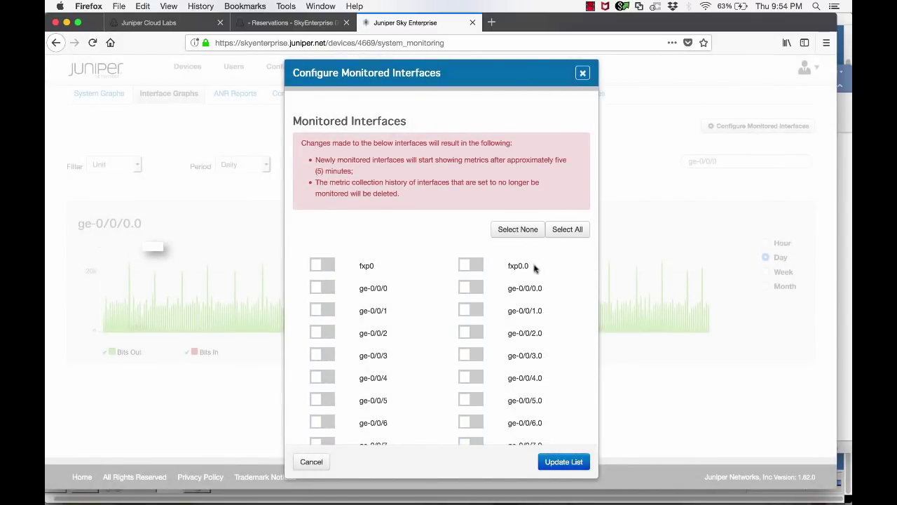
click(327, 292)
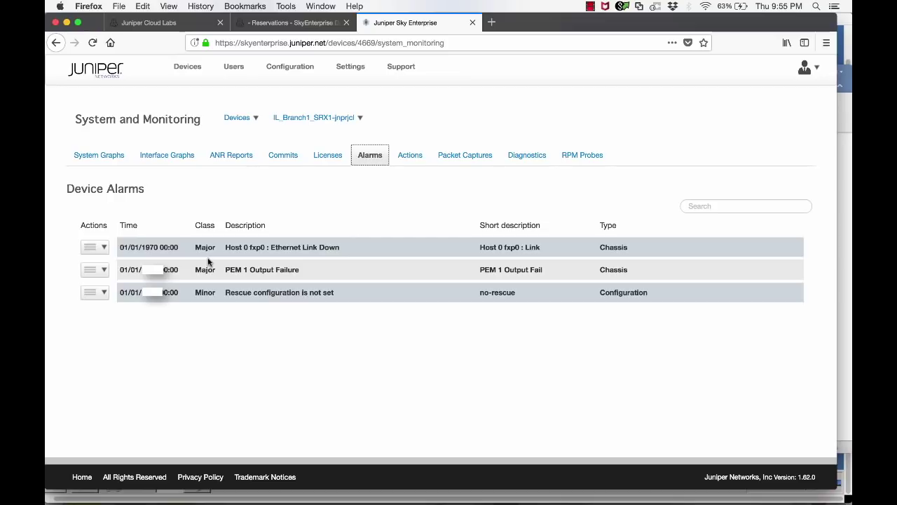
Open the available actions for the "Rescue configuration is not set" alarm on the SRX
click(104, 294)
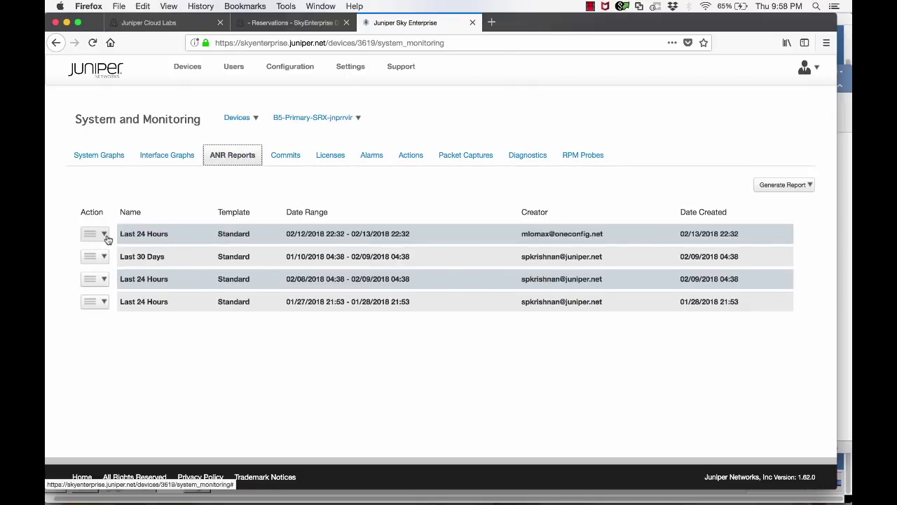
View the Last 24 Hours ANR report created 02/13/2018 for B5-Primary-SRX-jnprrvir and examine its top applications and security sessions
click(105, 236)
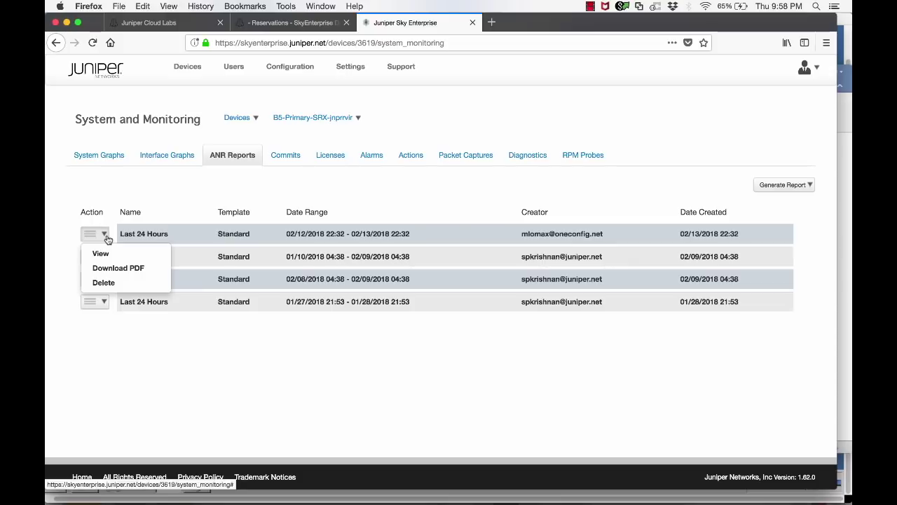
click(102, 254)
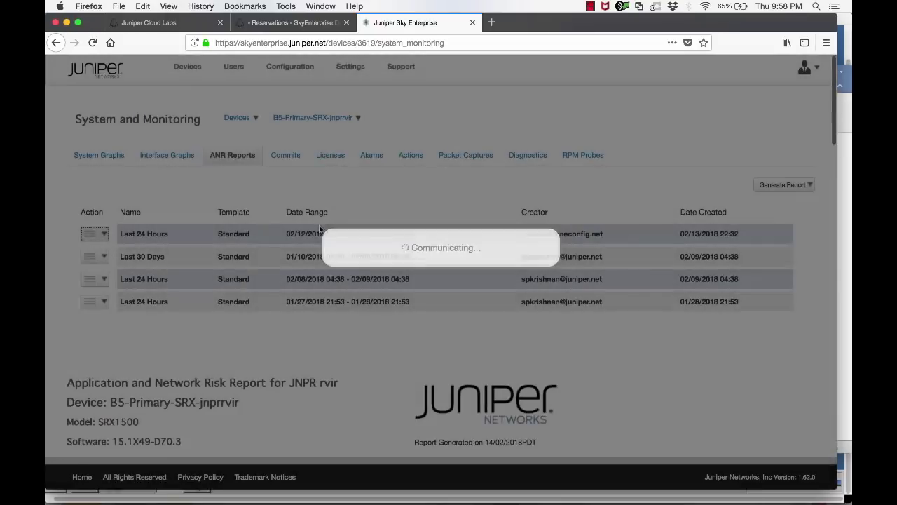
scroll(320, 230, down, 8)
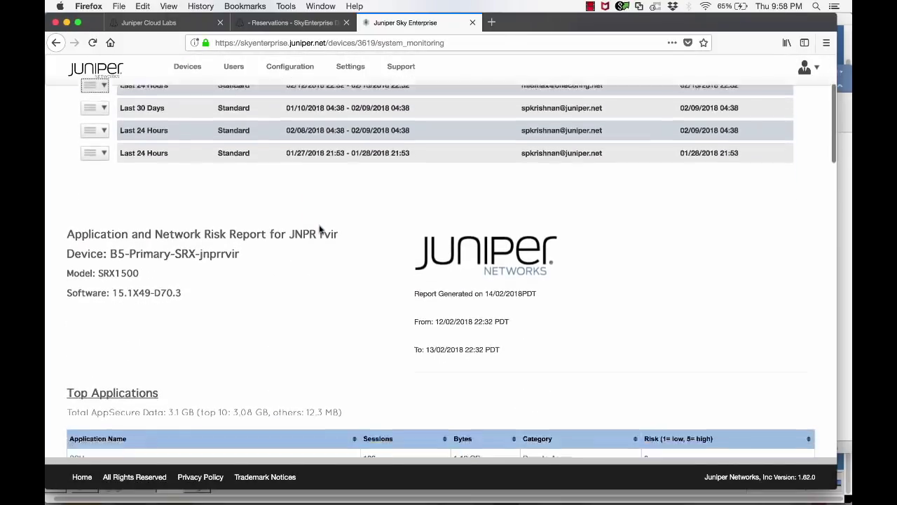
scroll(320, 230, down, 2)
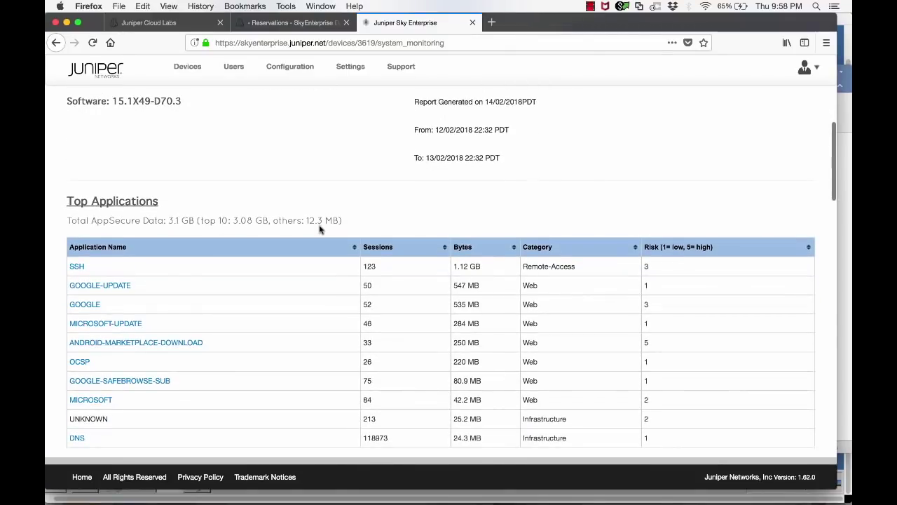
scroll(320, 229, down, 4)
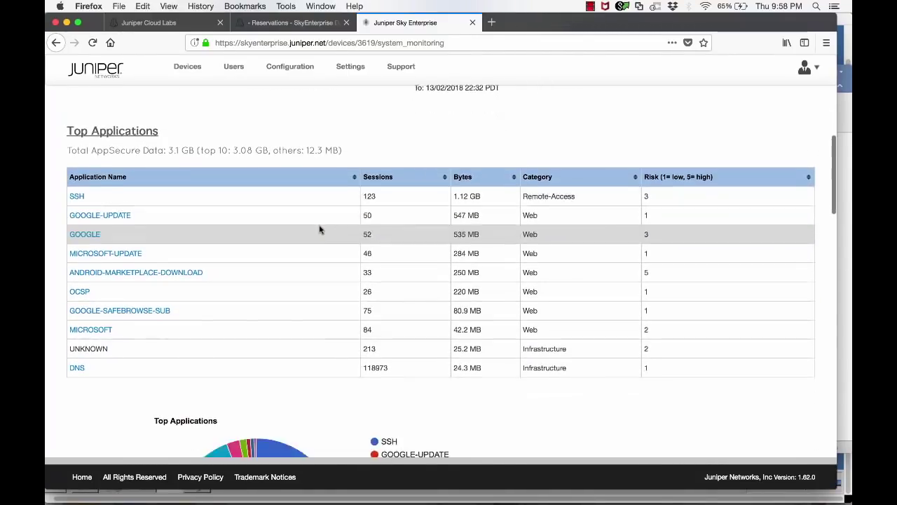
scroll(320, 229, down, 1)
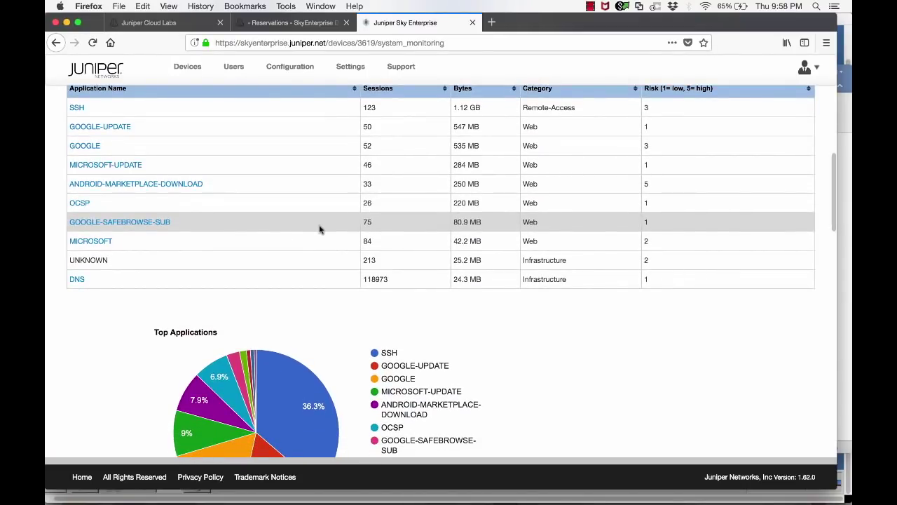
scroll(320, 232, down, 4)
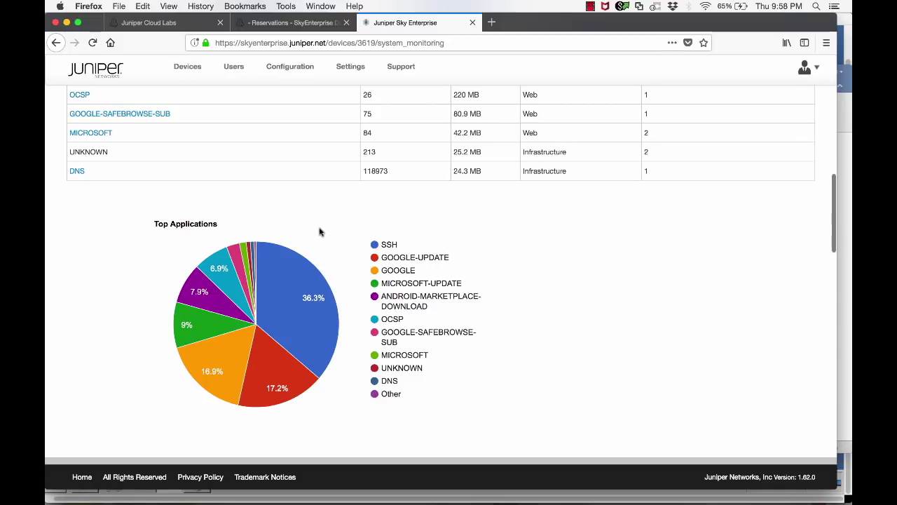
scroll(319, 232, down, 1)
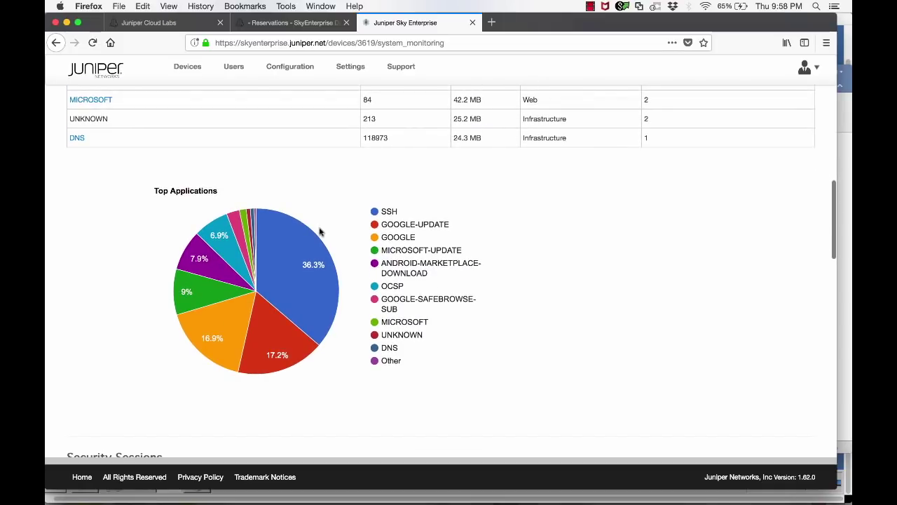
scroll(319, 232, down, 2)
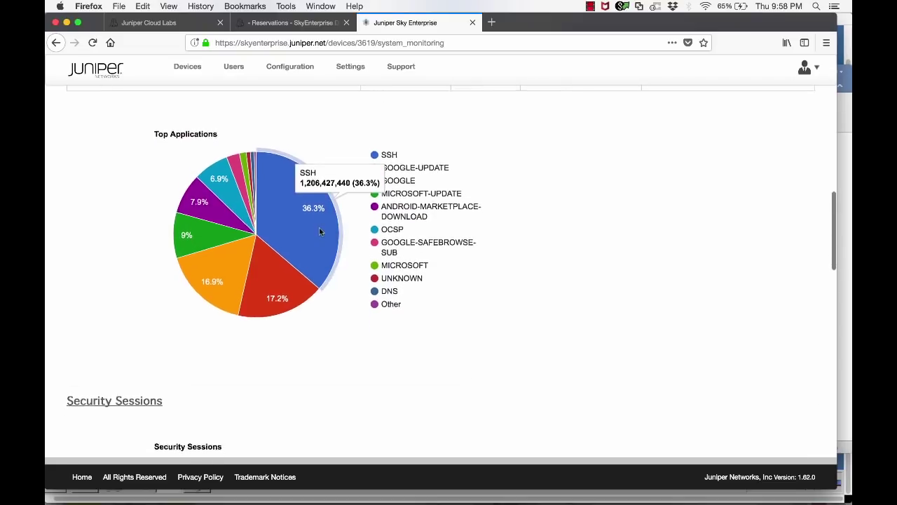
scroll(319, 232, down, 6)
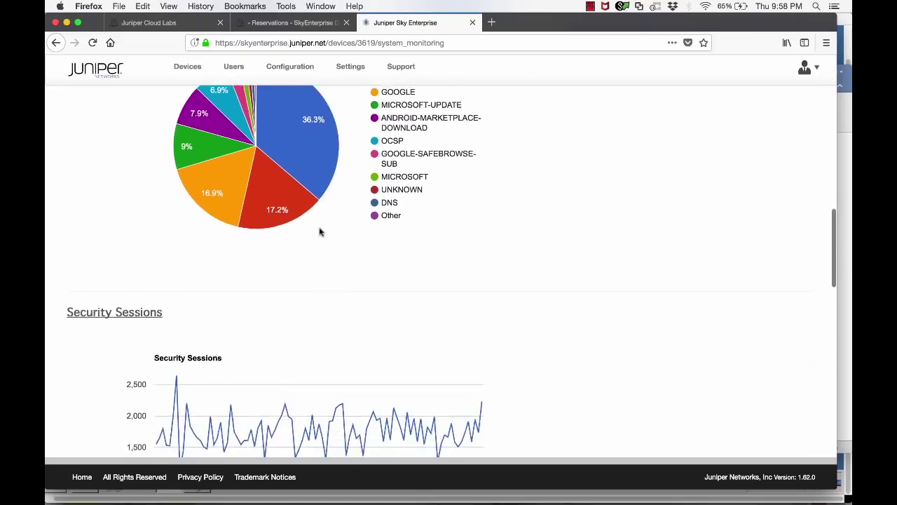